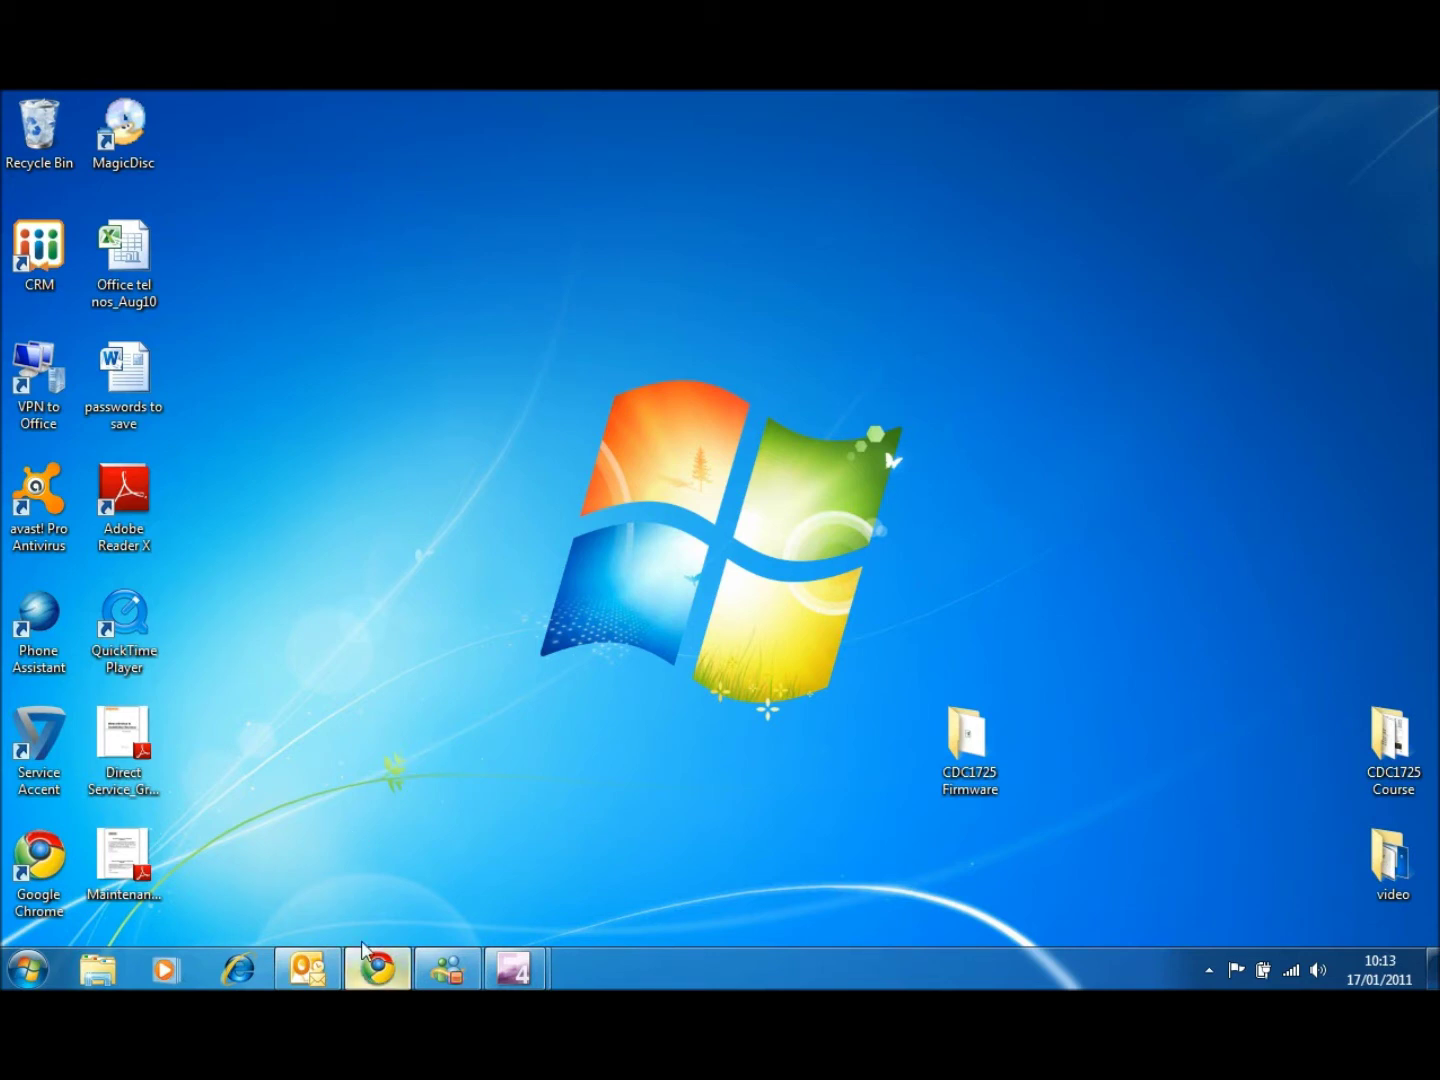
Restore the Chrome window showing the UTAX UK homepage.
{"action": "left_click", "coordinate": [377, 968]}
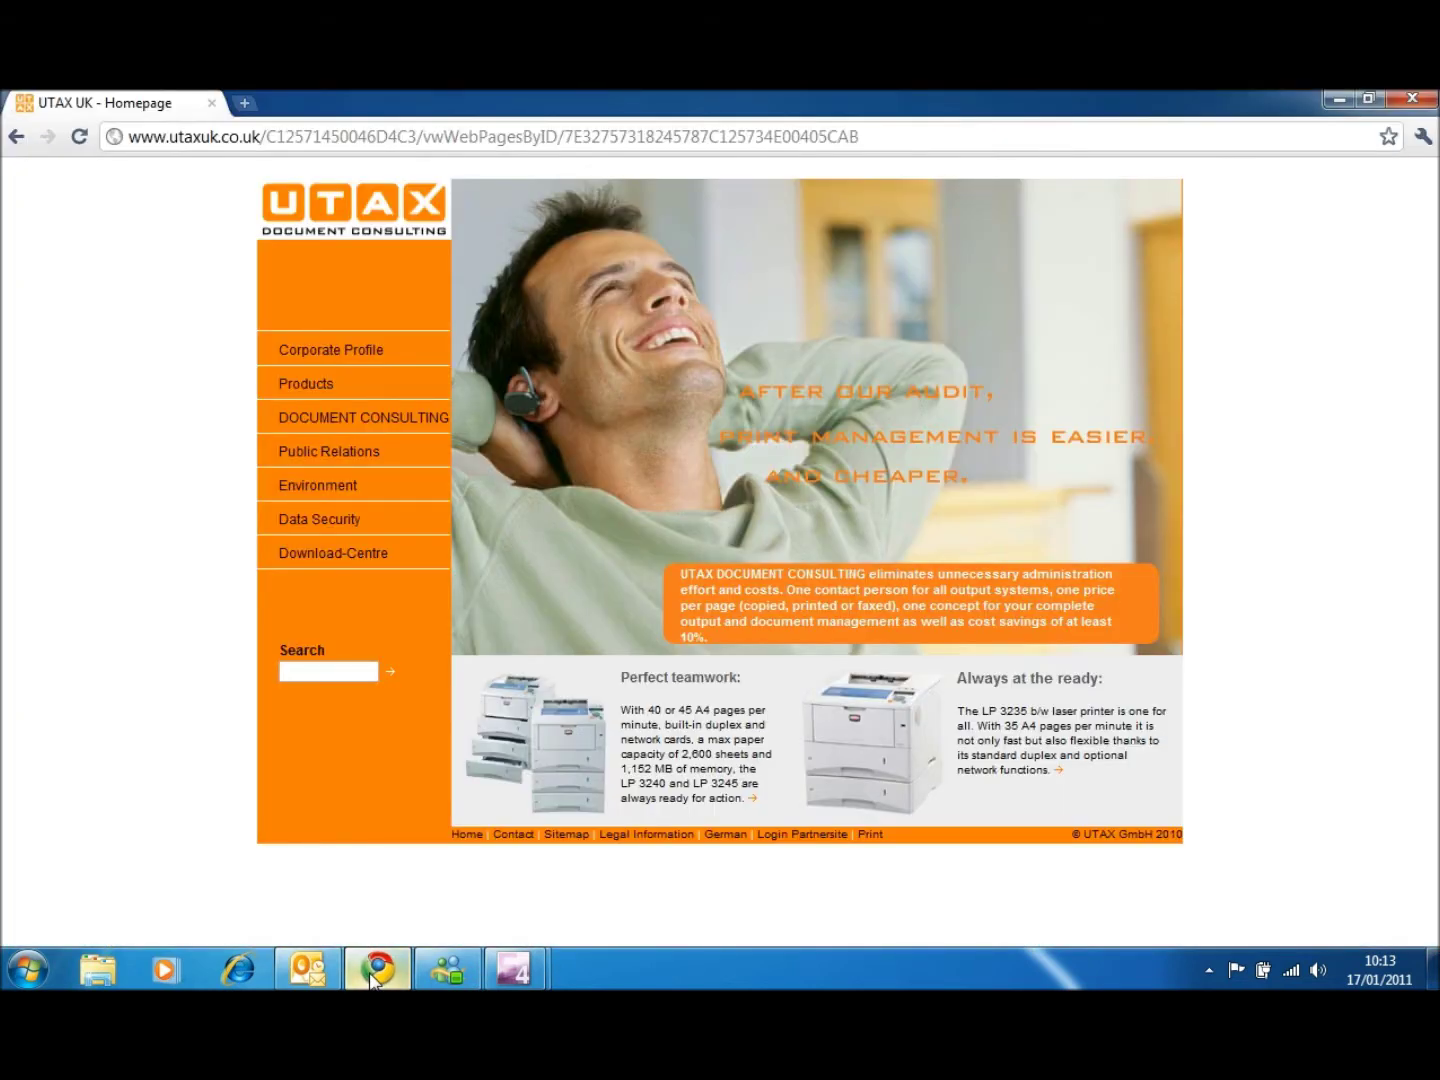
Log into the UTAX Partnersite and go to Technical > Download-Centre firmware search.
{"action": "left_click", "coordinate": [804, 836]}
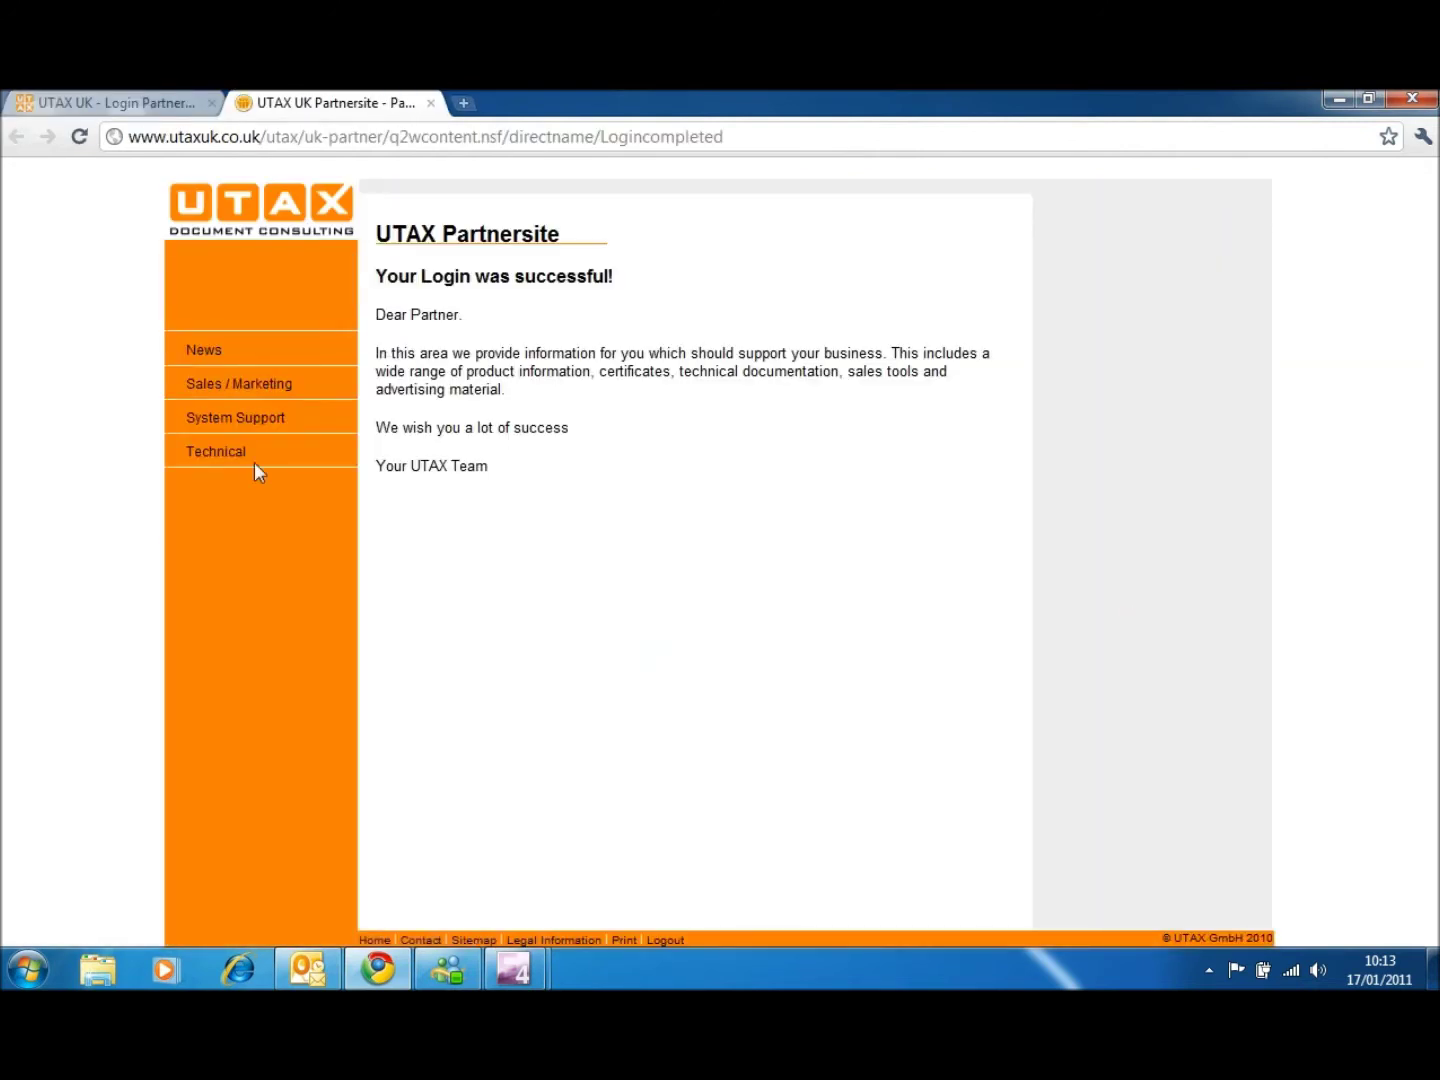
{"action": "left_click", "coordinate": [214, 452]}
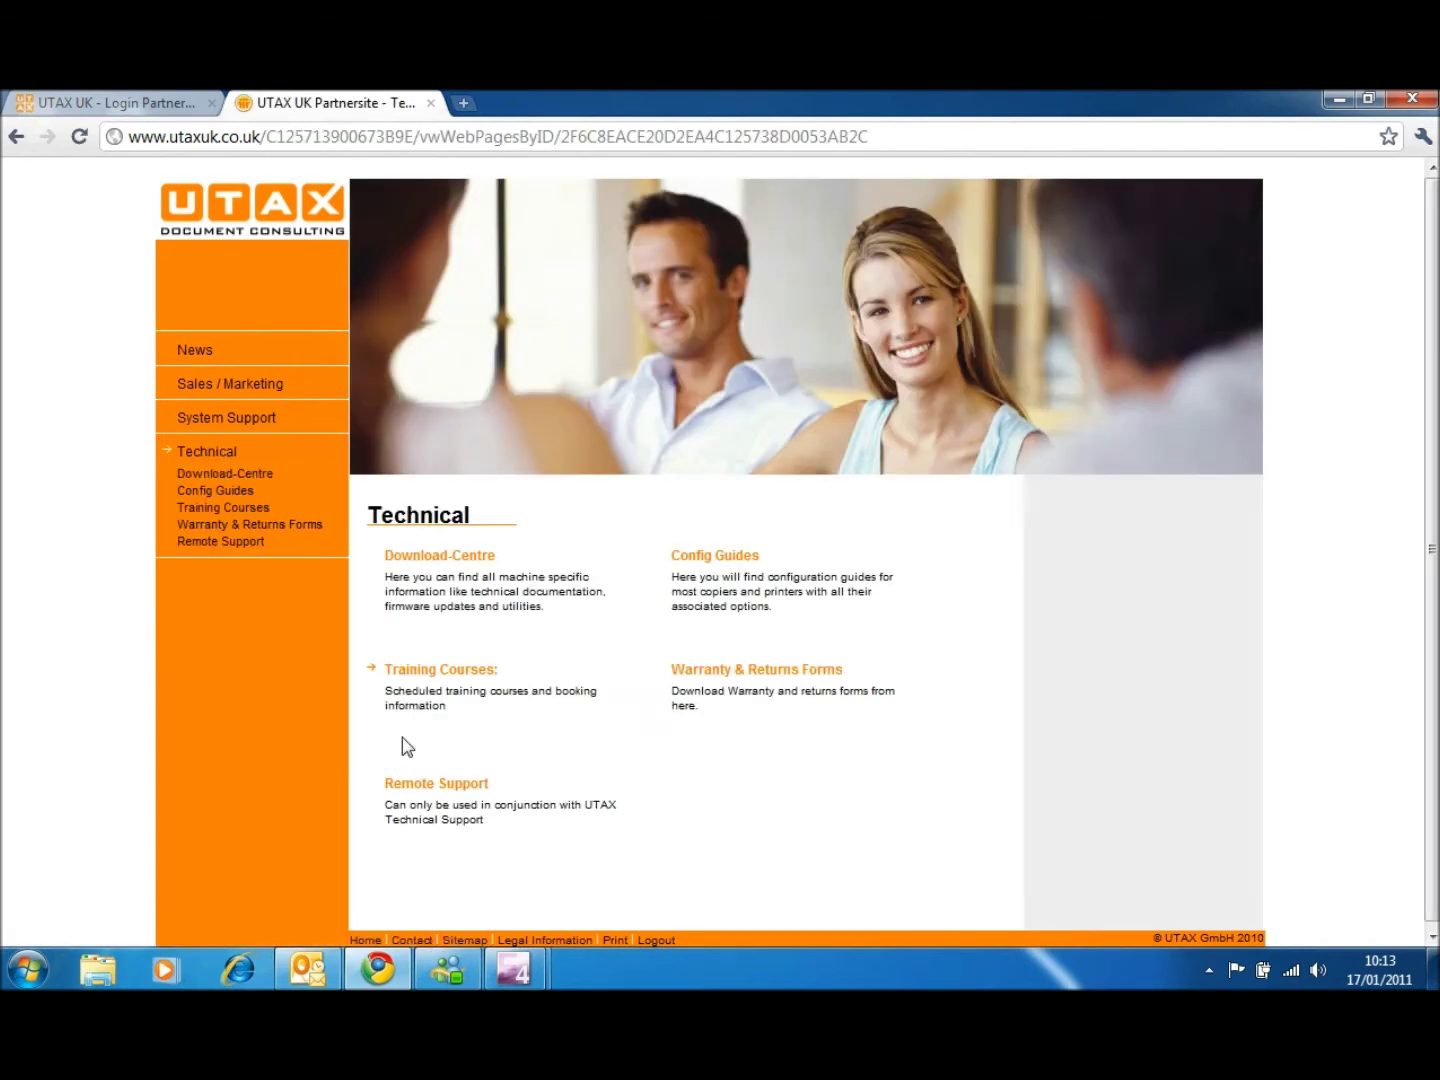
{"action": "left_click", "coordinate": [234, 475]}
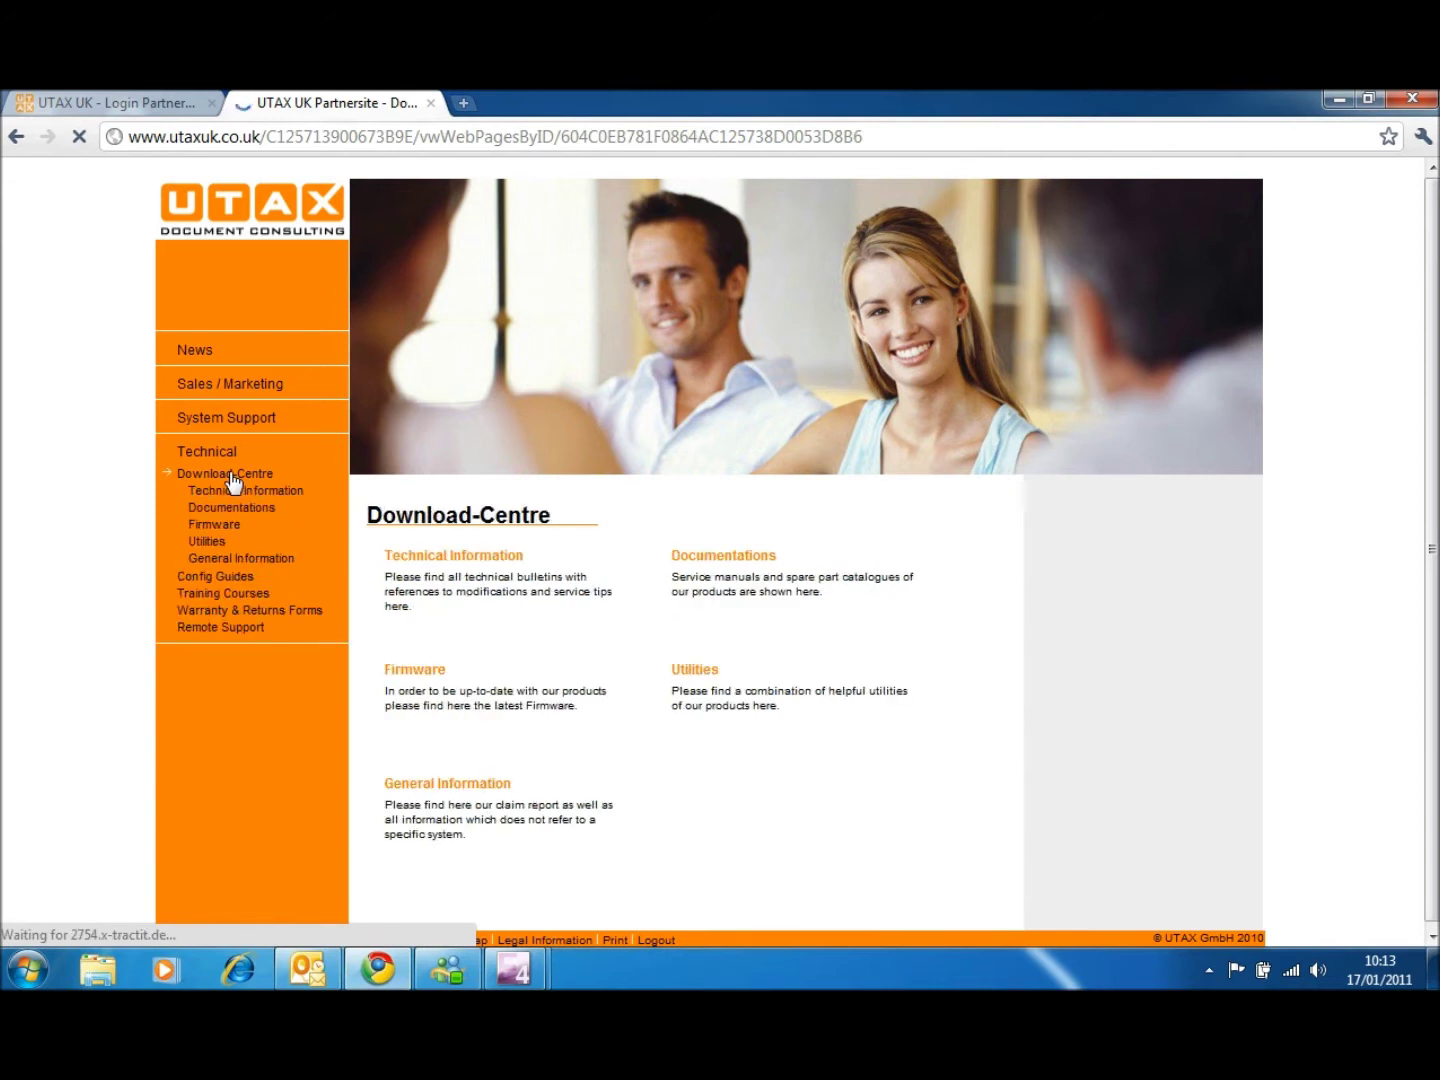
{"action": "left_click", "coordinate": [215, 525]}
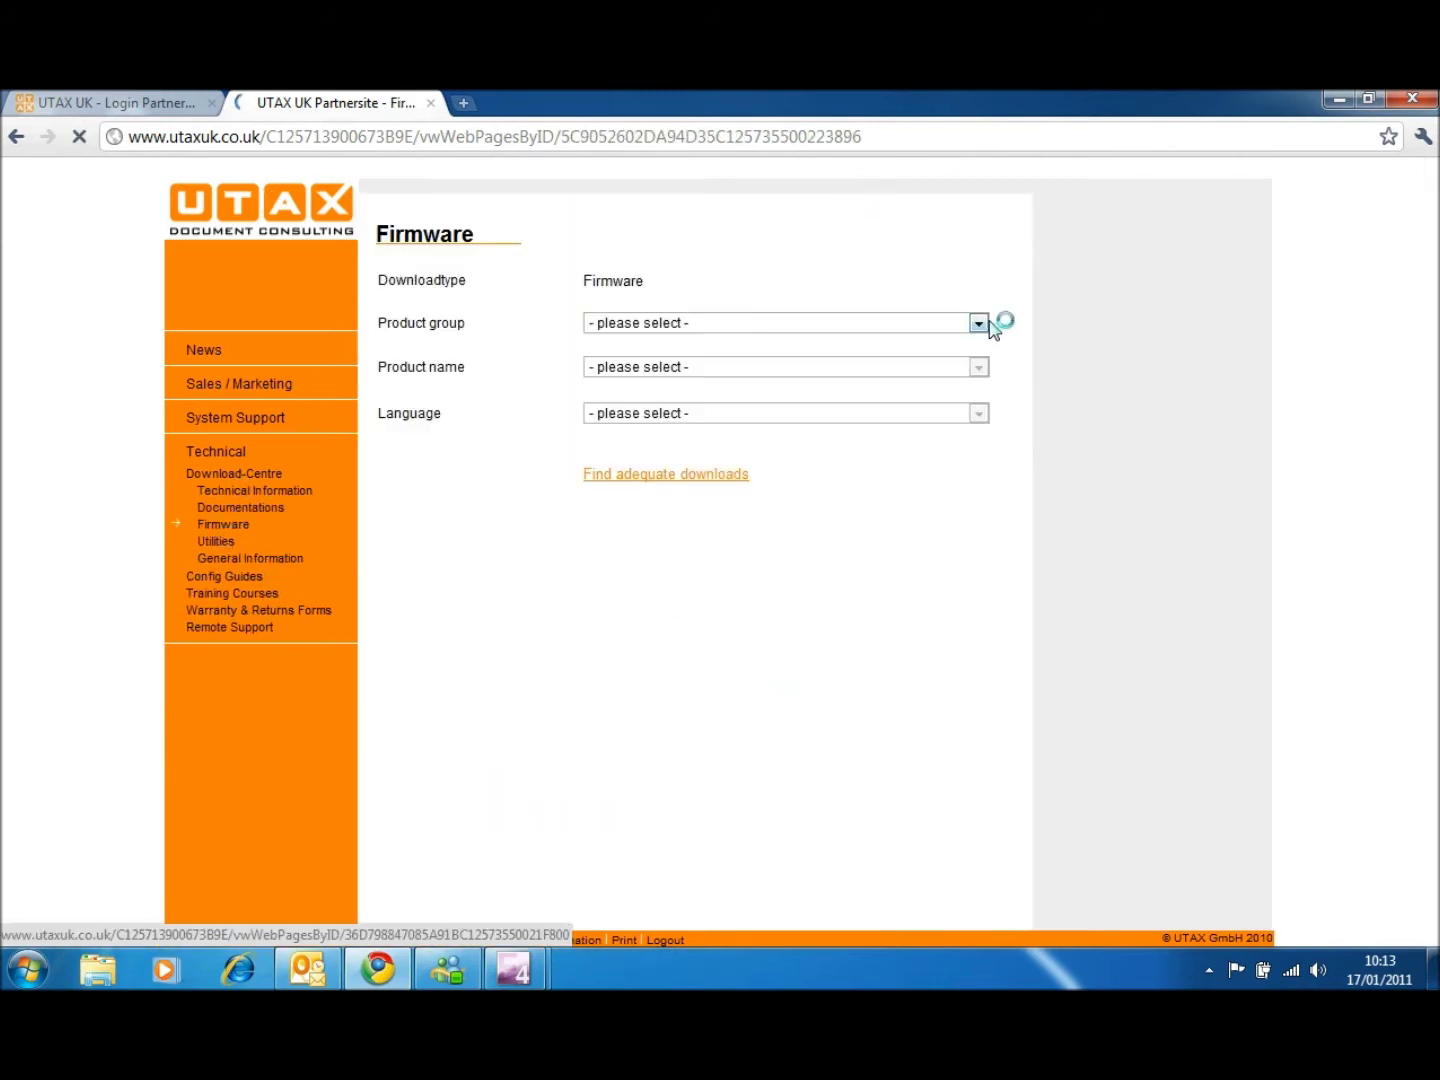
Set the firmware search to Copy Systems, CDC 1725 and English, and run it.
{"action": "left_click", "coordinate": [978, 325]}
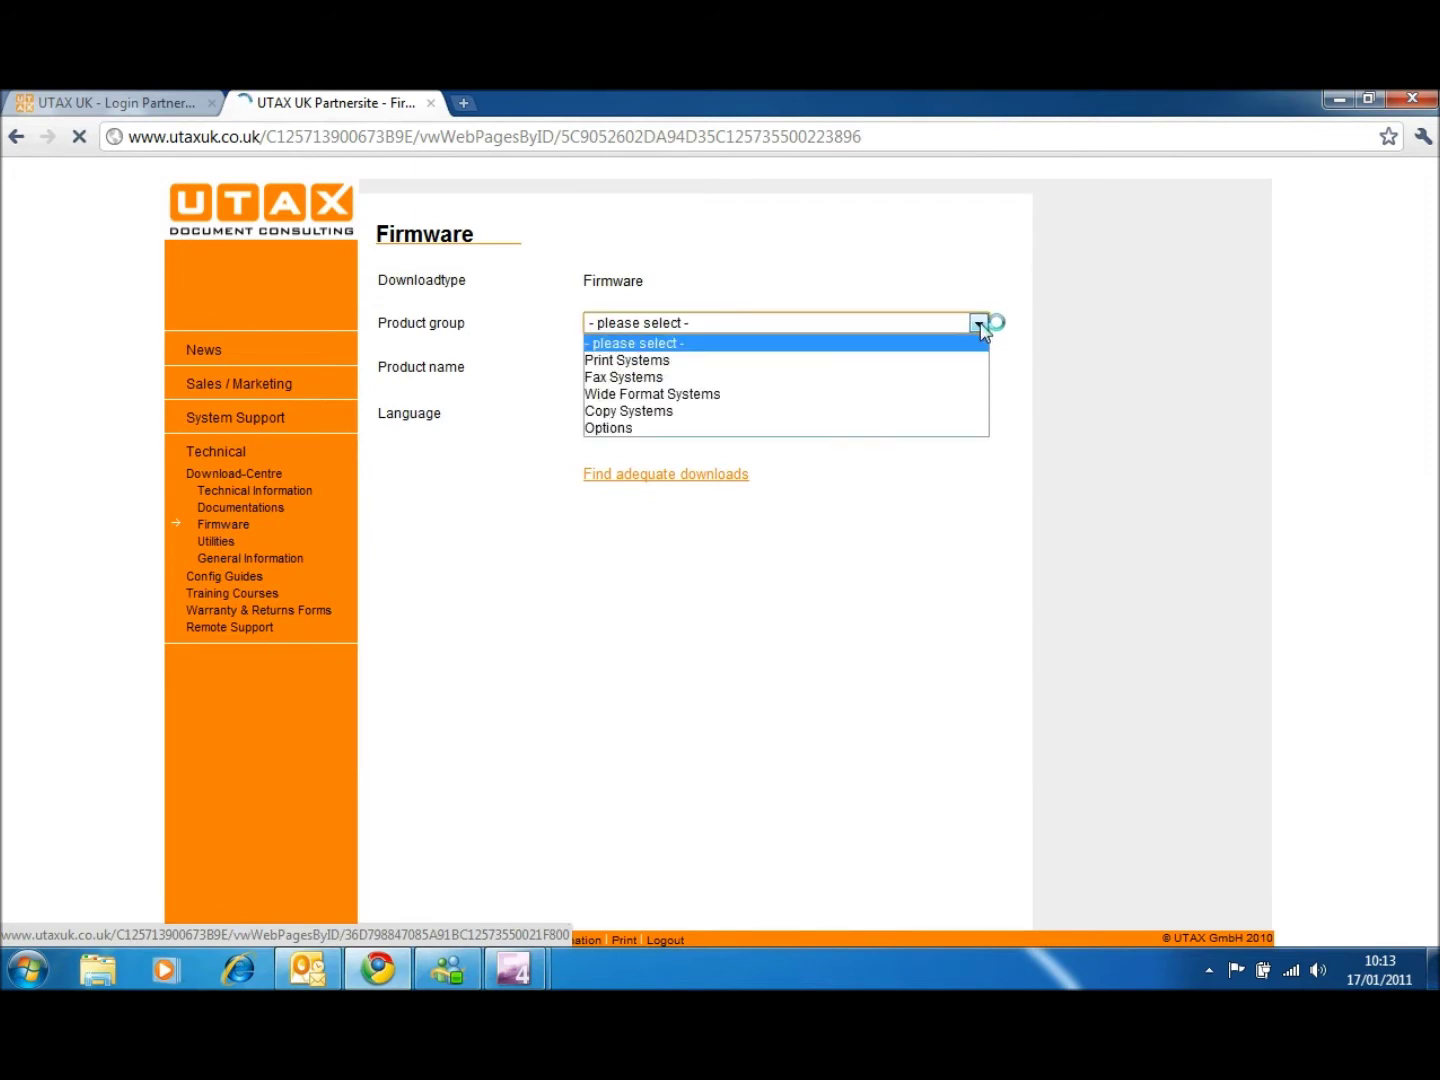
{"action": "left_click", "coordinate": [900, 411]}
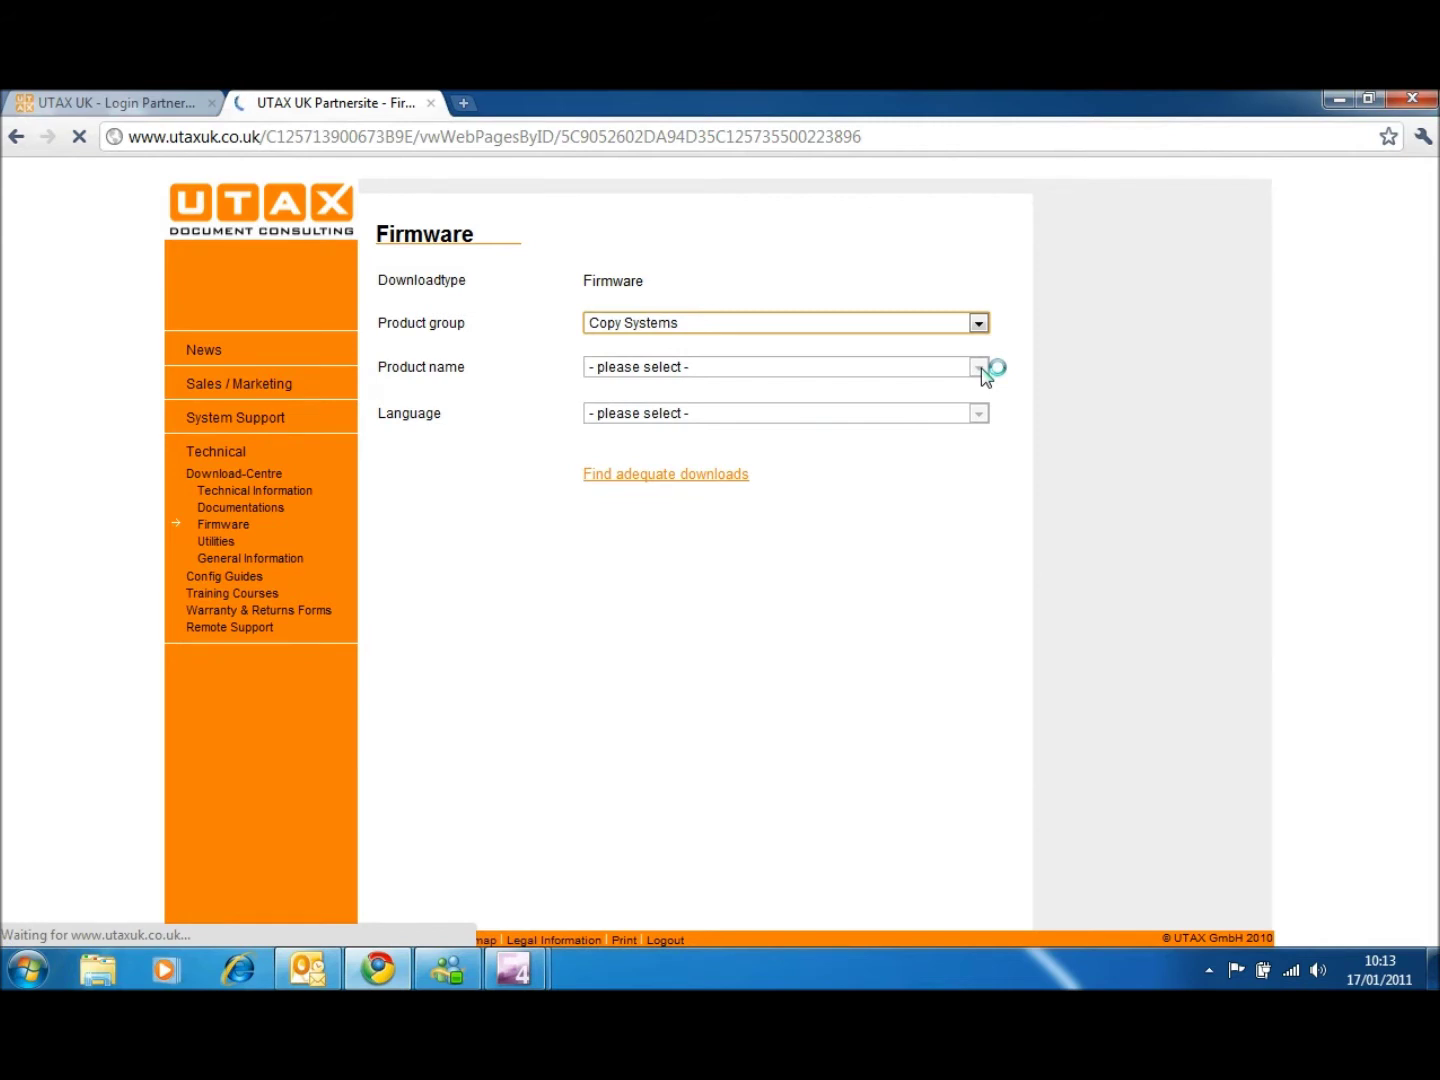
{"action": "left_click", "coordinate": [979, 368]}
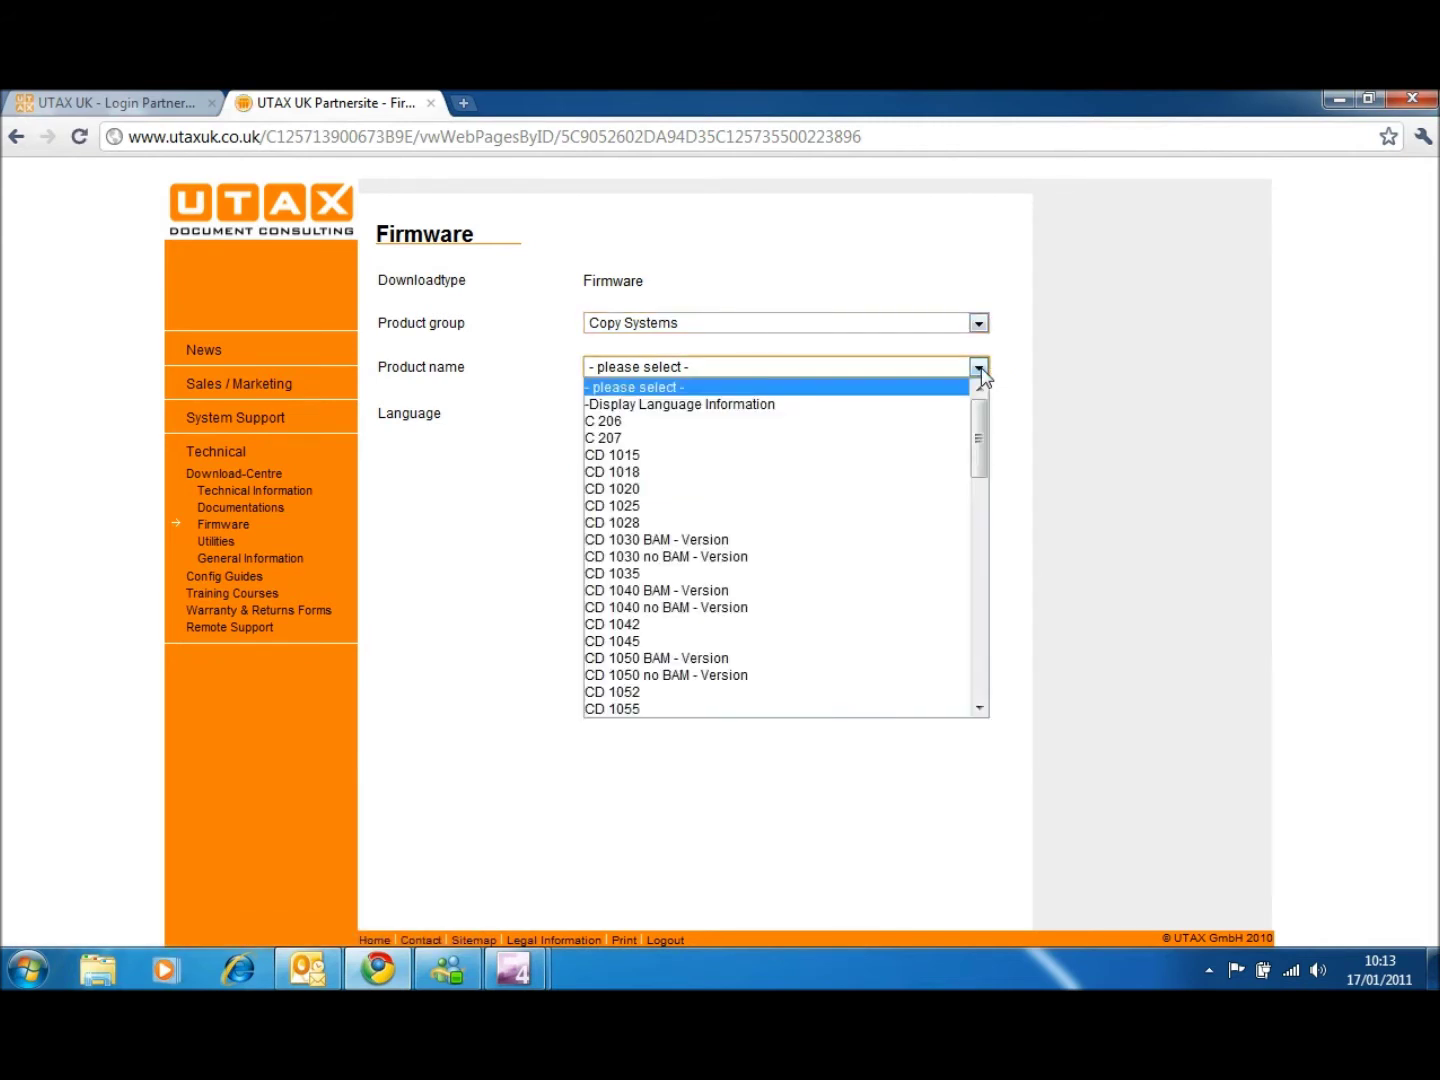
{"action": "left_click_drag", "start_coordinate": [982, 432], "coordinate": [974, 615]}
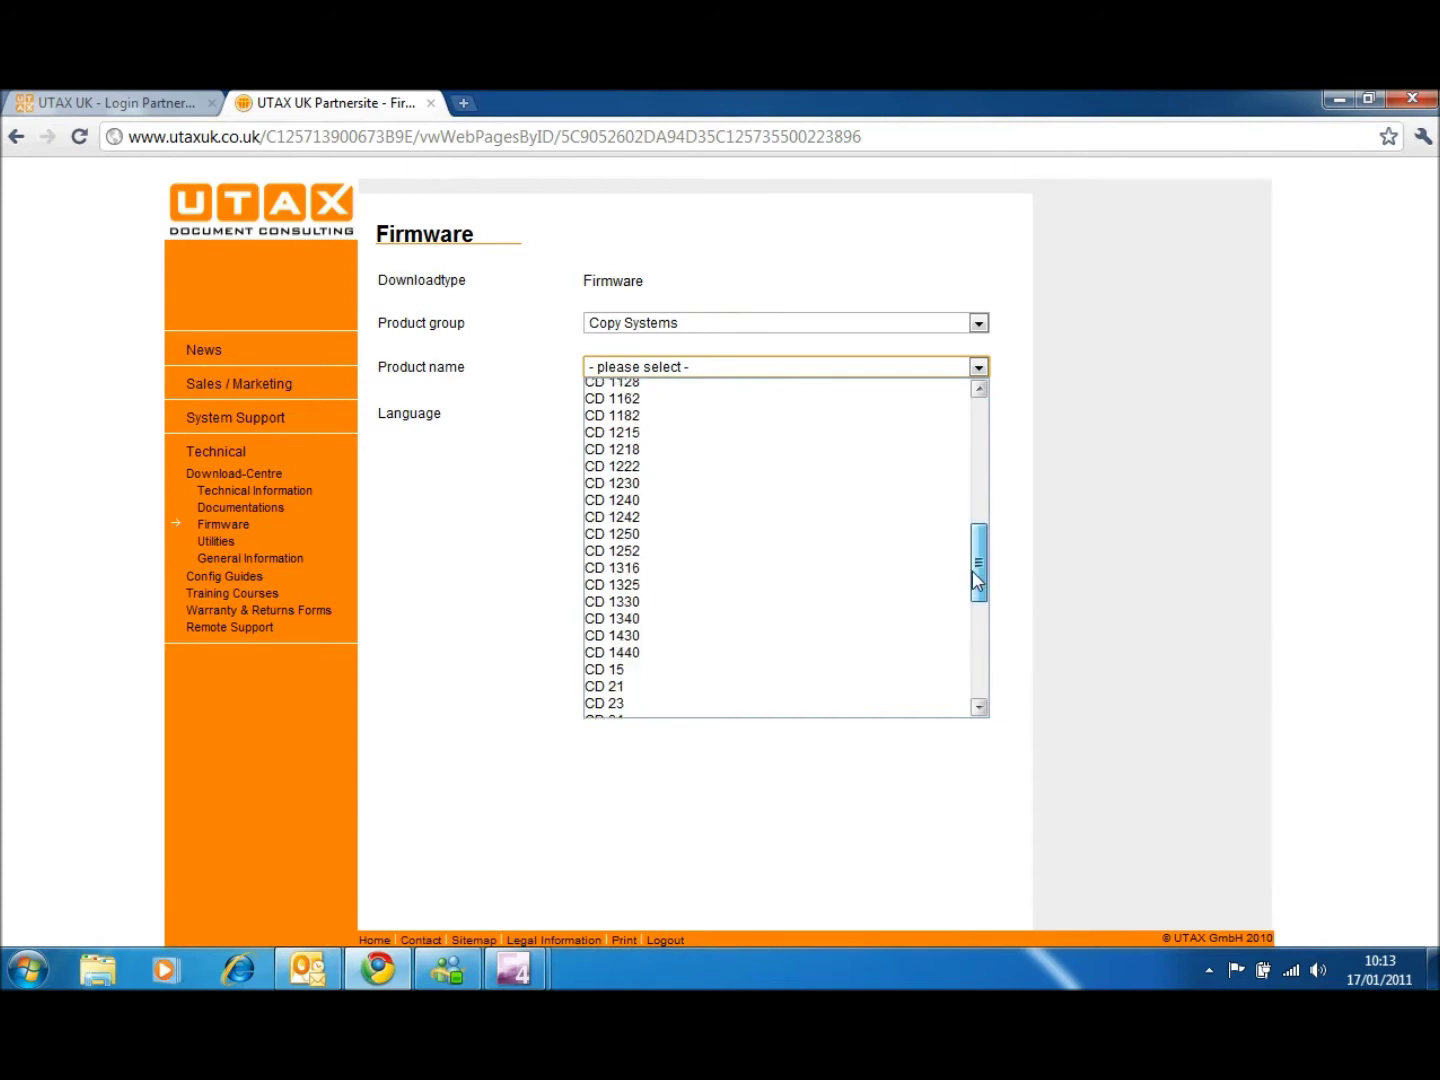
{"action": "scroll", "coordinate": [788, 676], "scroll_direction": "down", "scroll_amount": 1}
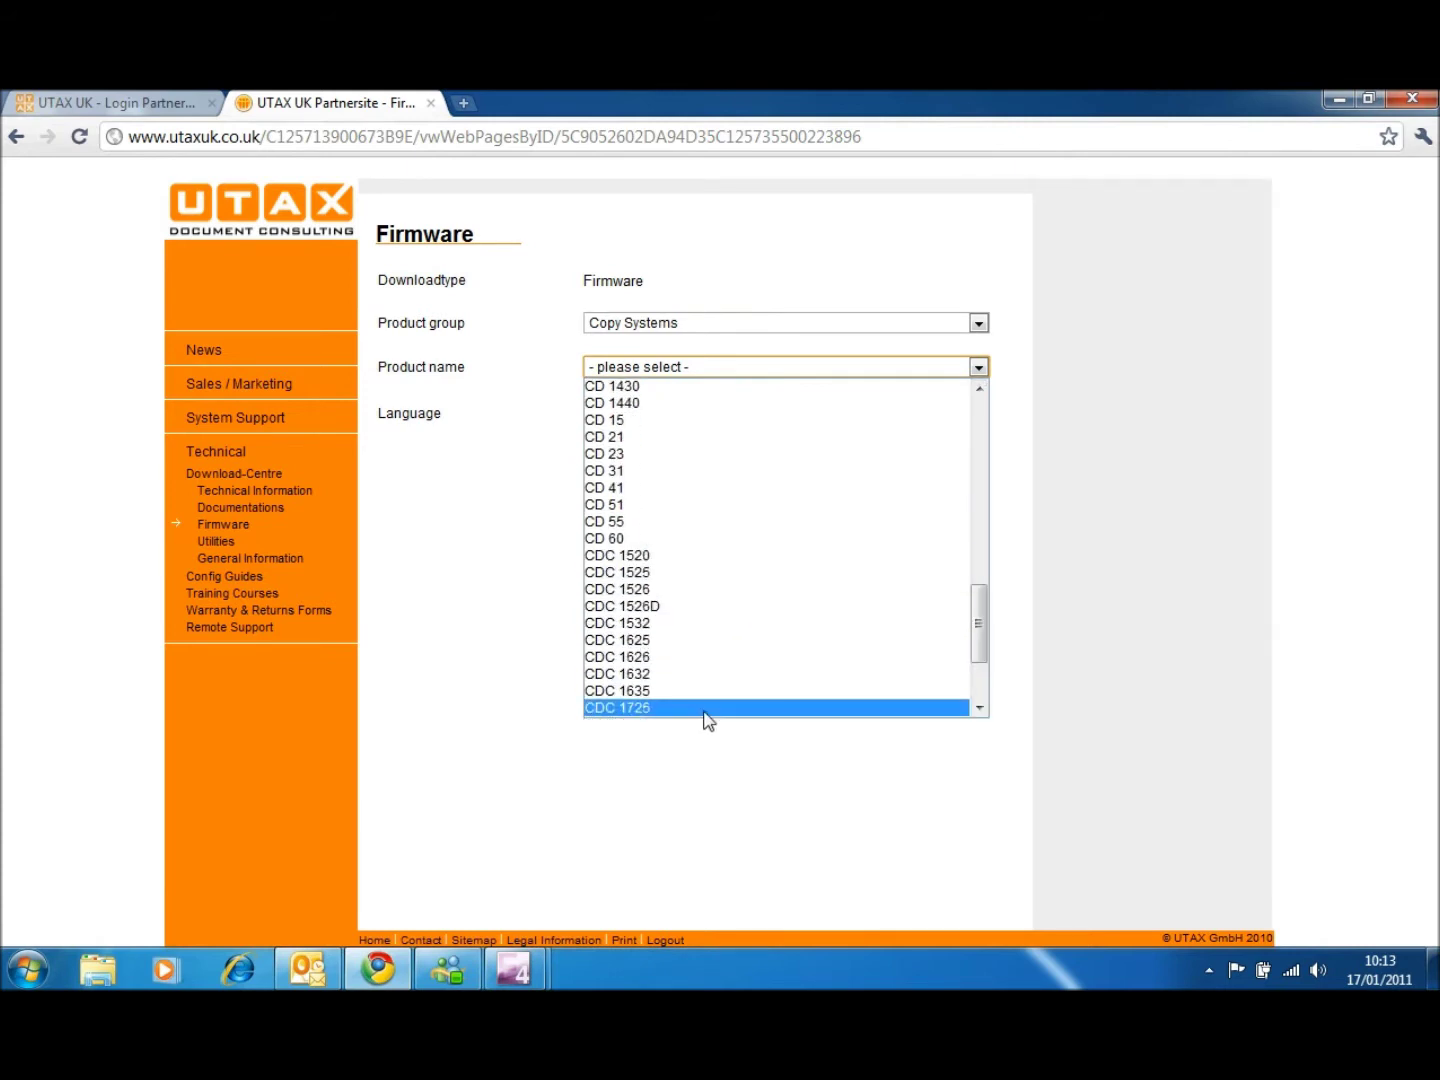
{"action": "left_click", "coordinate": [708, 709]}
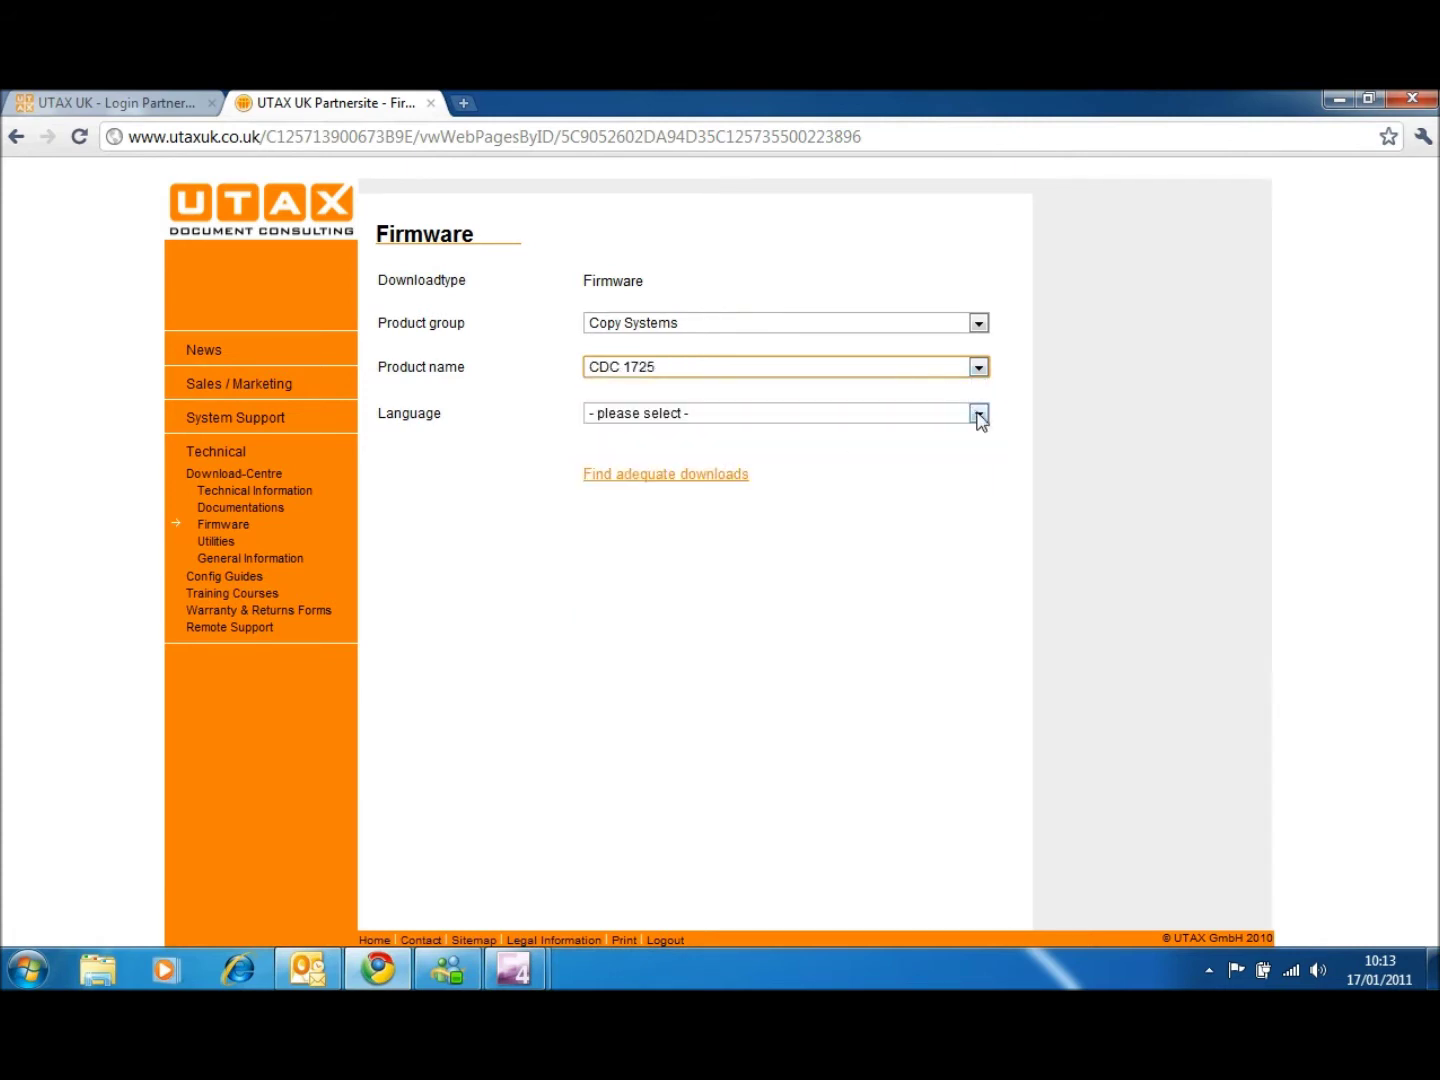
{"action": "left_click", "coordinate": [977, 414]}
{"action": "left_click", "coordinate": [745, 519]}
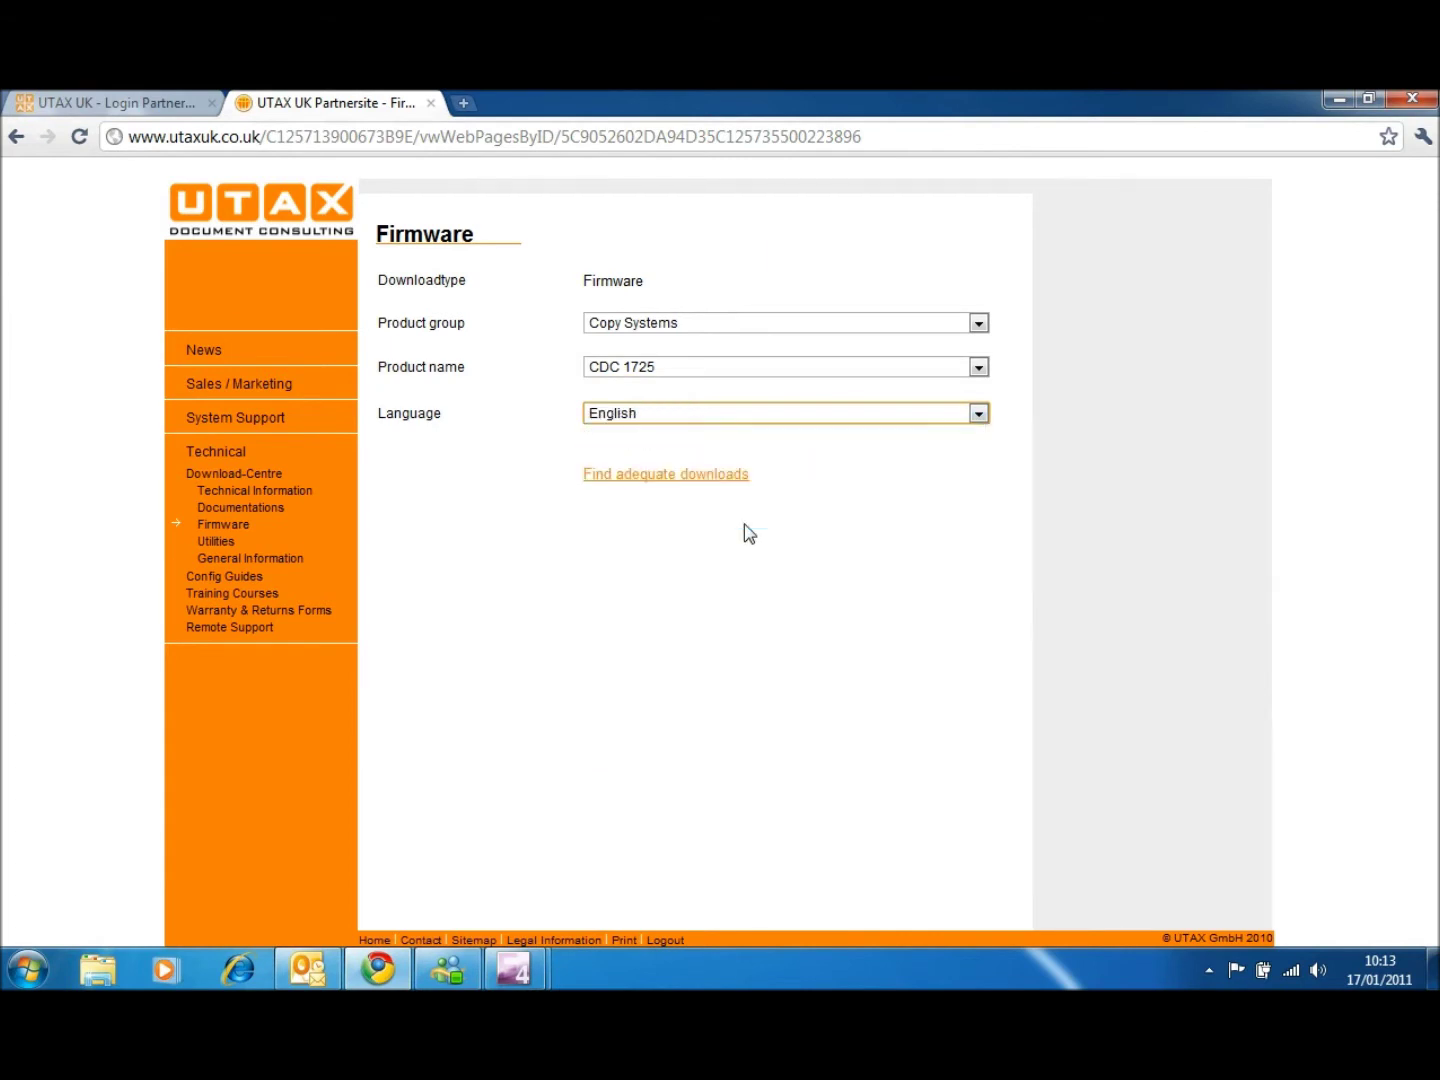
{"action": "left_click", "coordinate": [725, 478]}
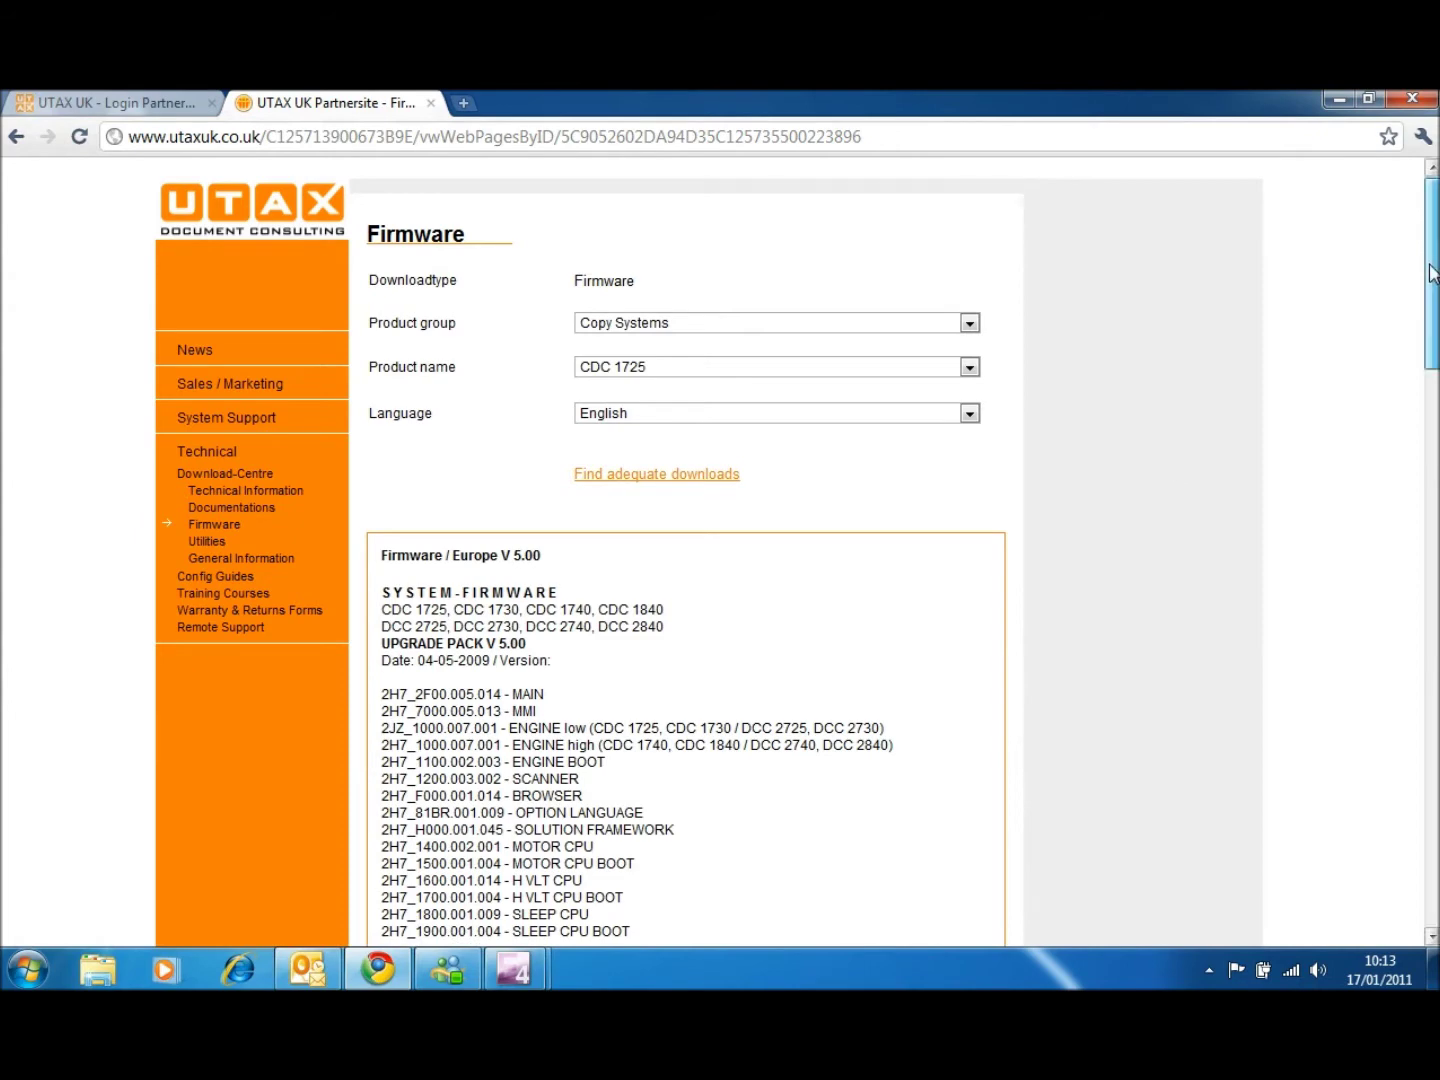
{"action": "left_click_drag", "start_coordinate": [1431, 268], "coordinate": [1427, 738]}
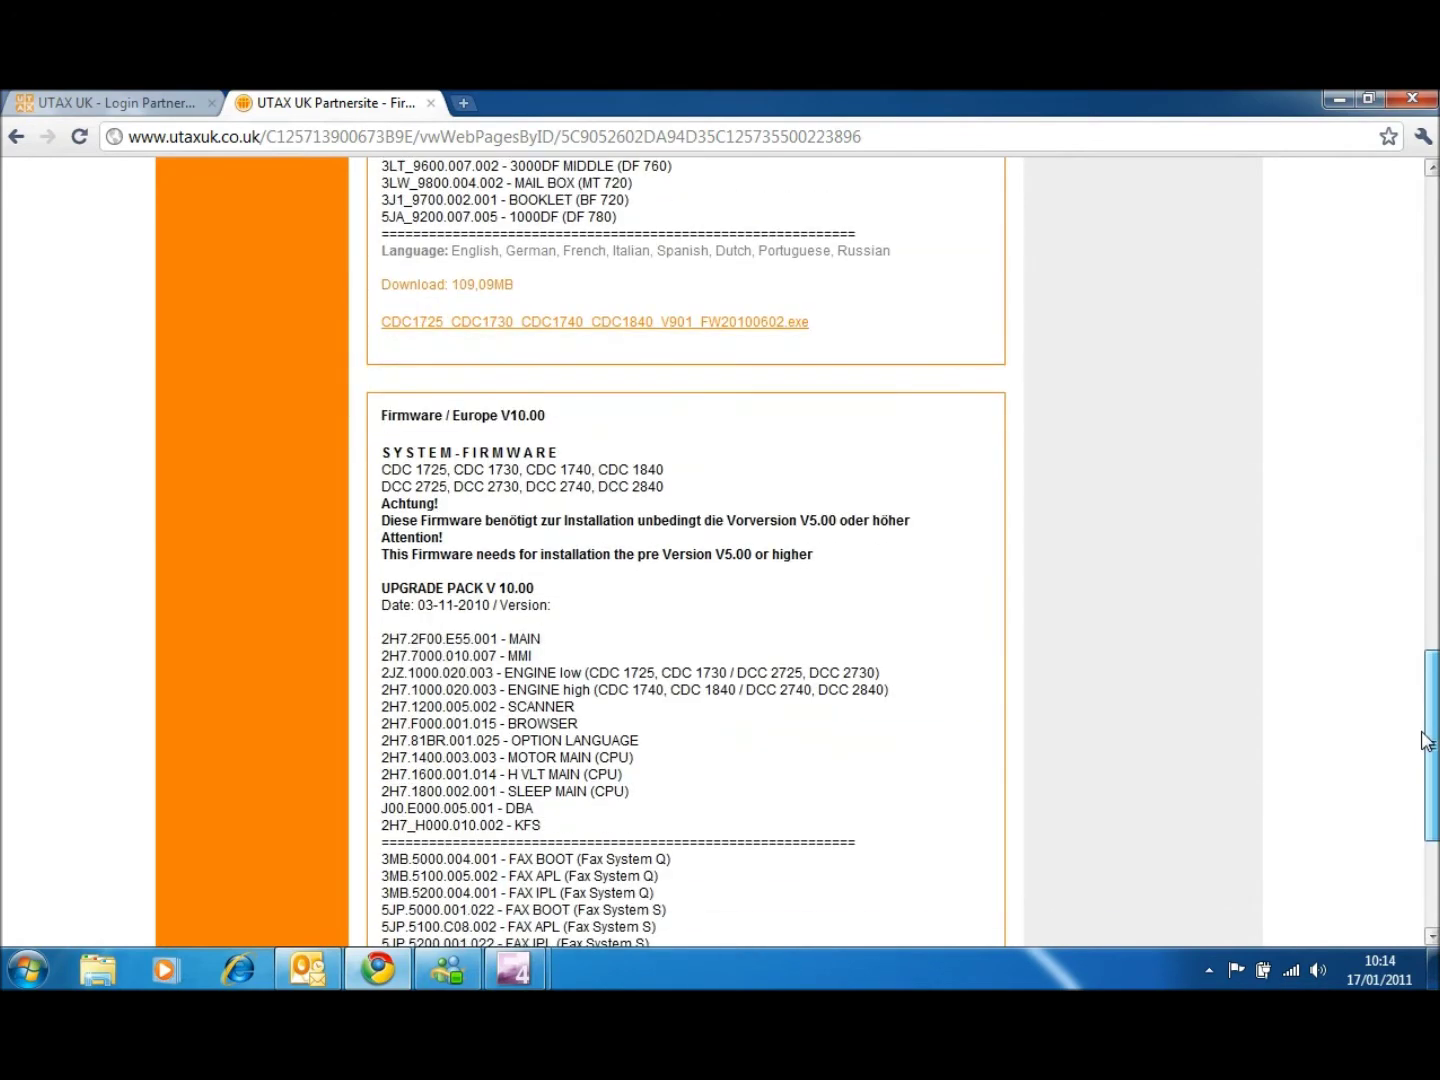
{"action": "left_click_drag", "start_coordinate": [1426, 738], "coordinate": [1429, 833]}
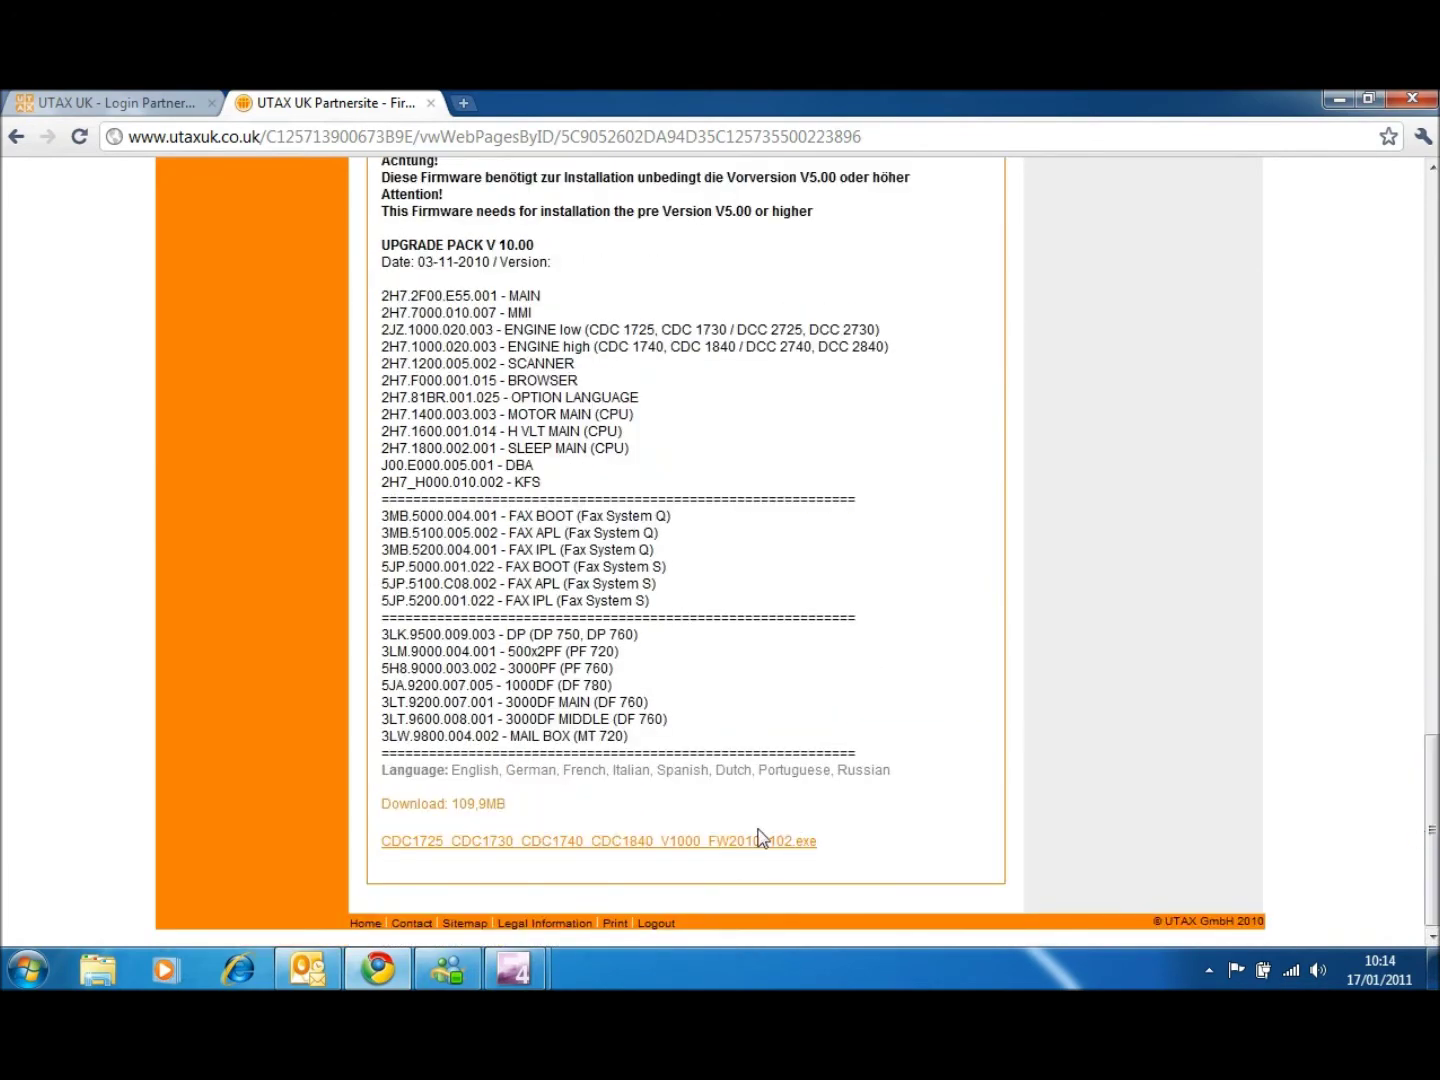
Try the Europe V10.00 .exe download link, then bring up its context menu.
{"action": "left_click", "coordinate": [718, 844]}
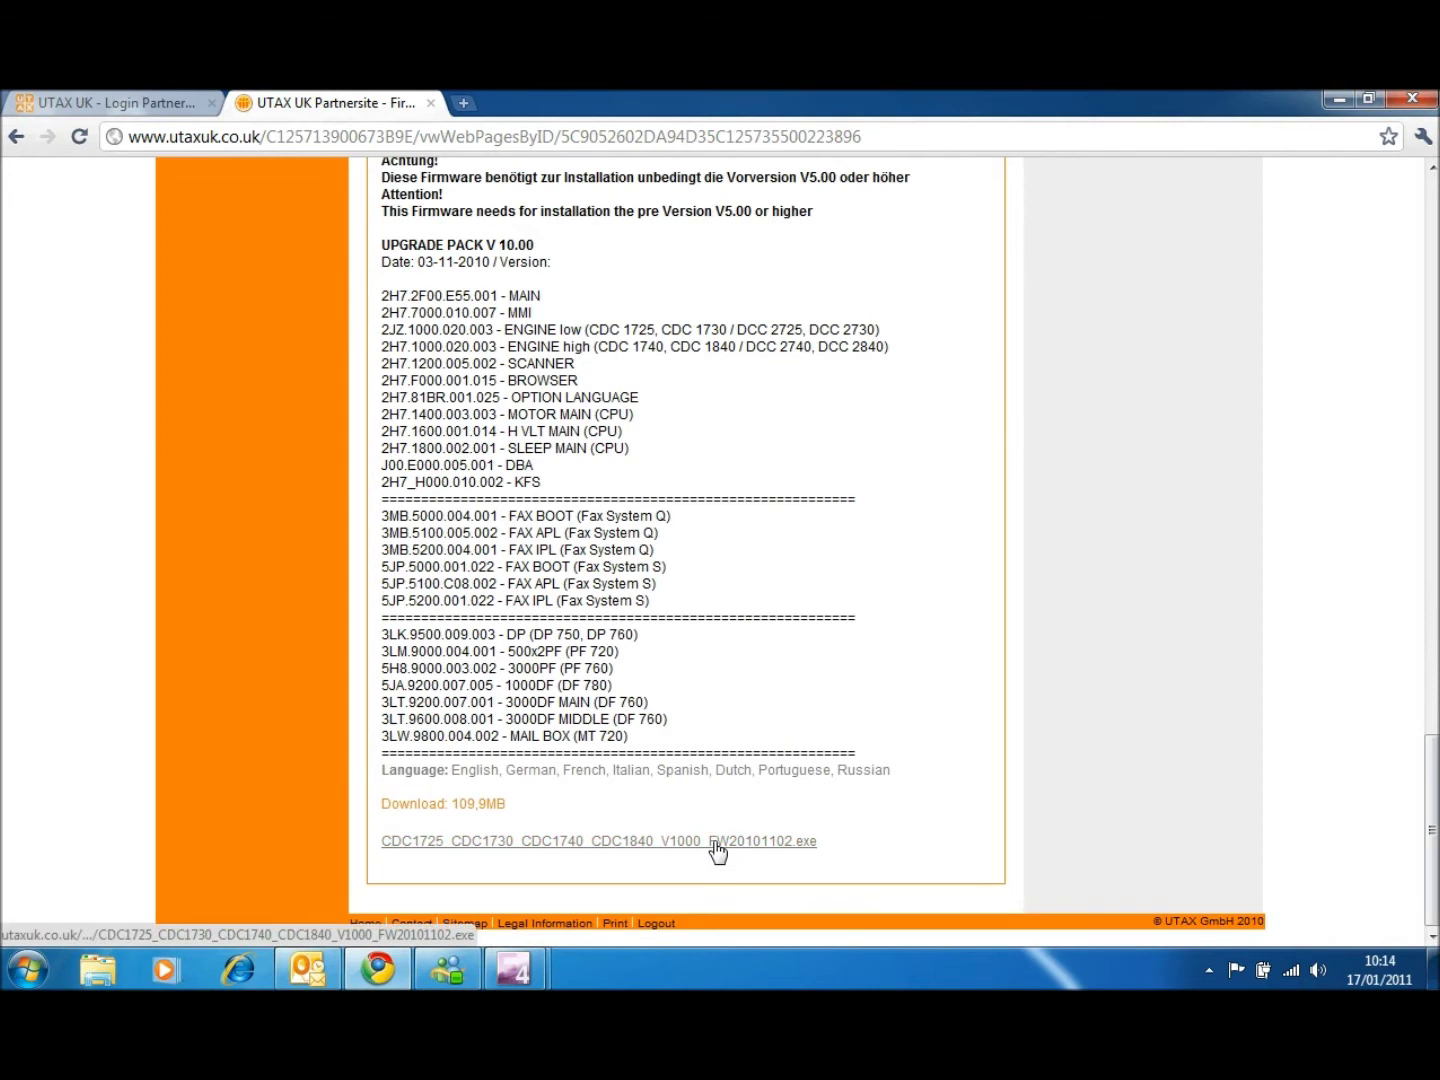
{"action": "right_click", "coordinate": [717, 844]}
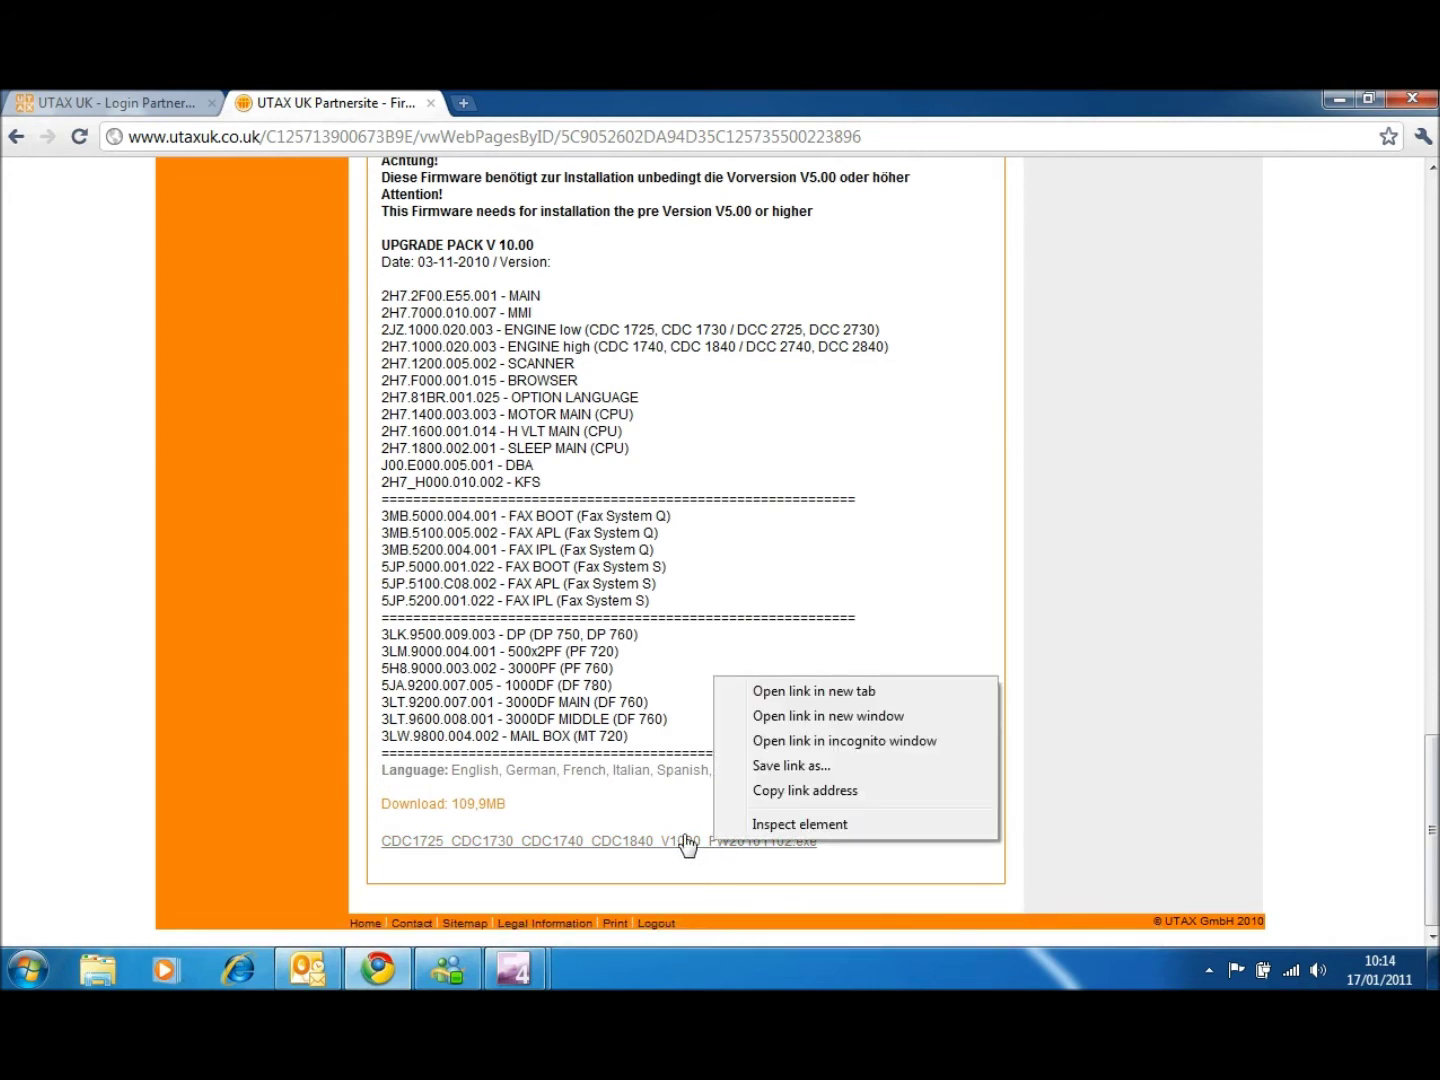
Dismiss the link menu and save the Europe V10.00 firmware .exe download.
{"action": "left_click", "coordinate": [684, 843]}
{"action": "left_click", "coordinate": [684, 844]}
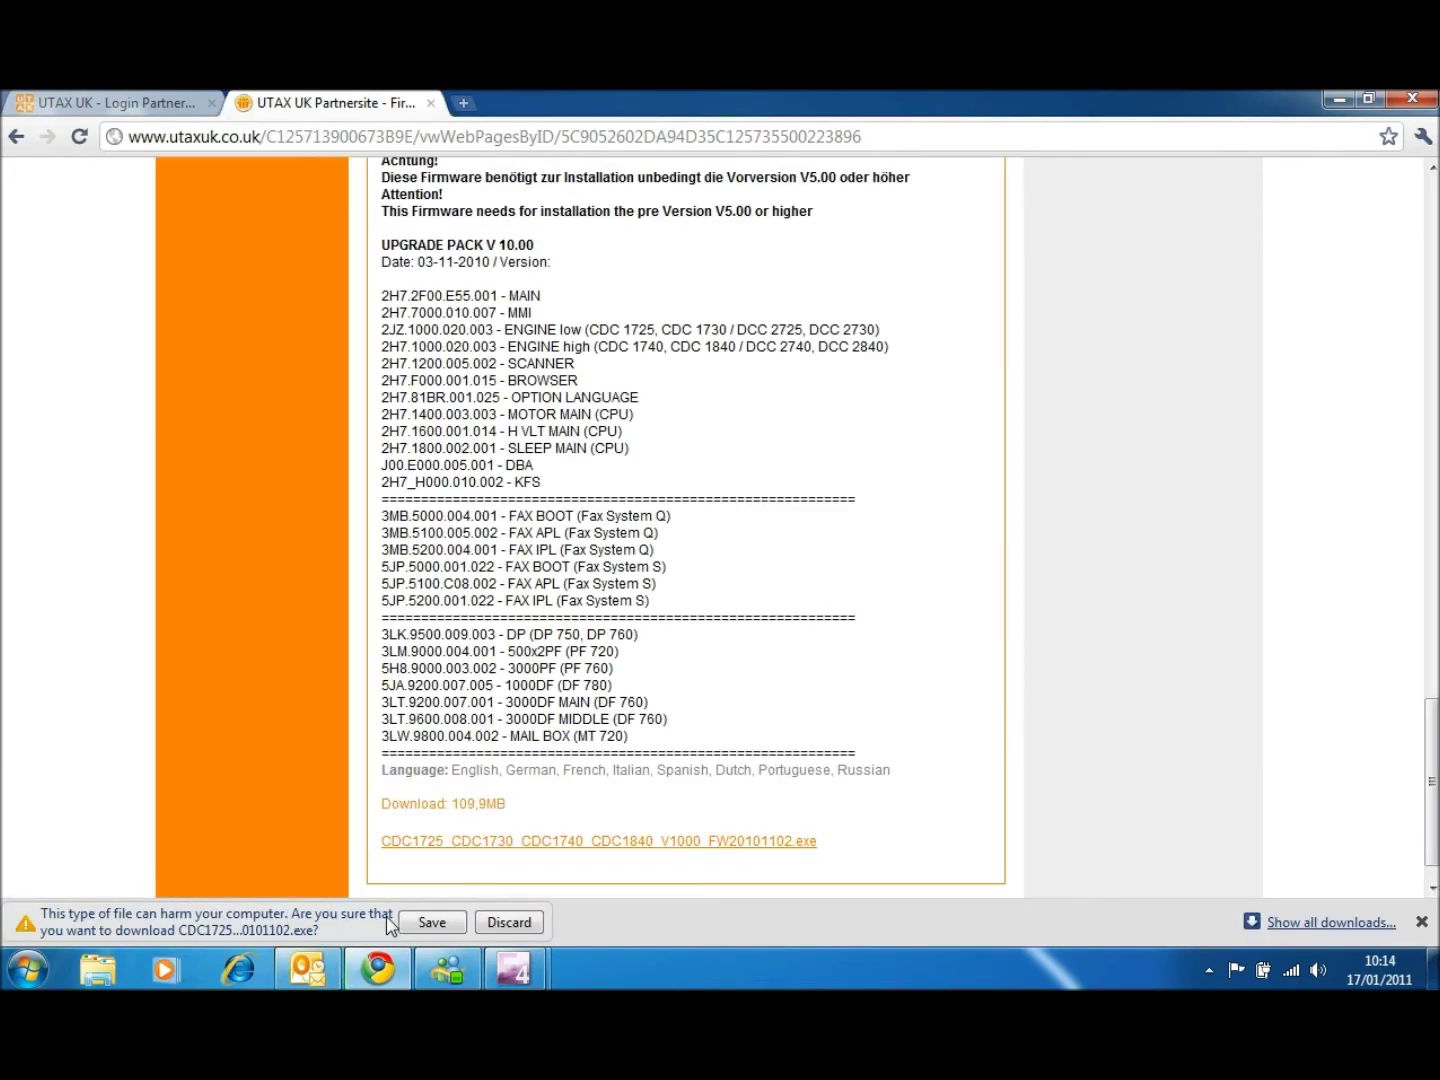
{"action": "left_click", "coordinate": [433, 923]}
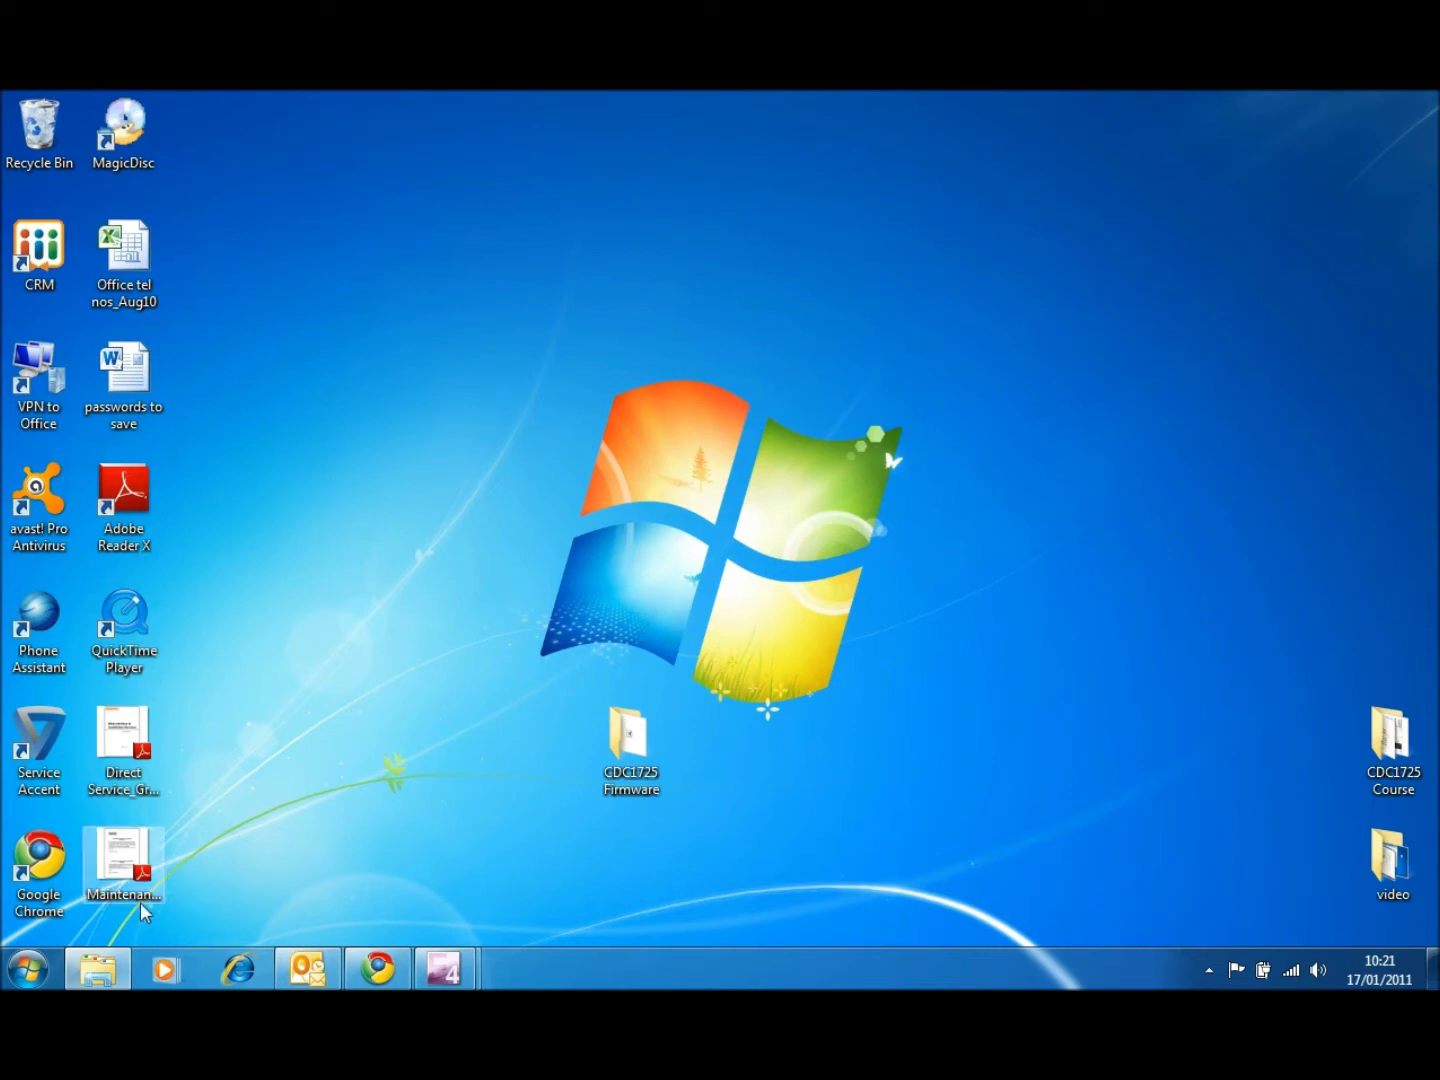
Open the ZMATE 1GB (D:) stick and start Format from its context menu.
{"action": "left_click", "coordinate": [103, 974]}
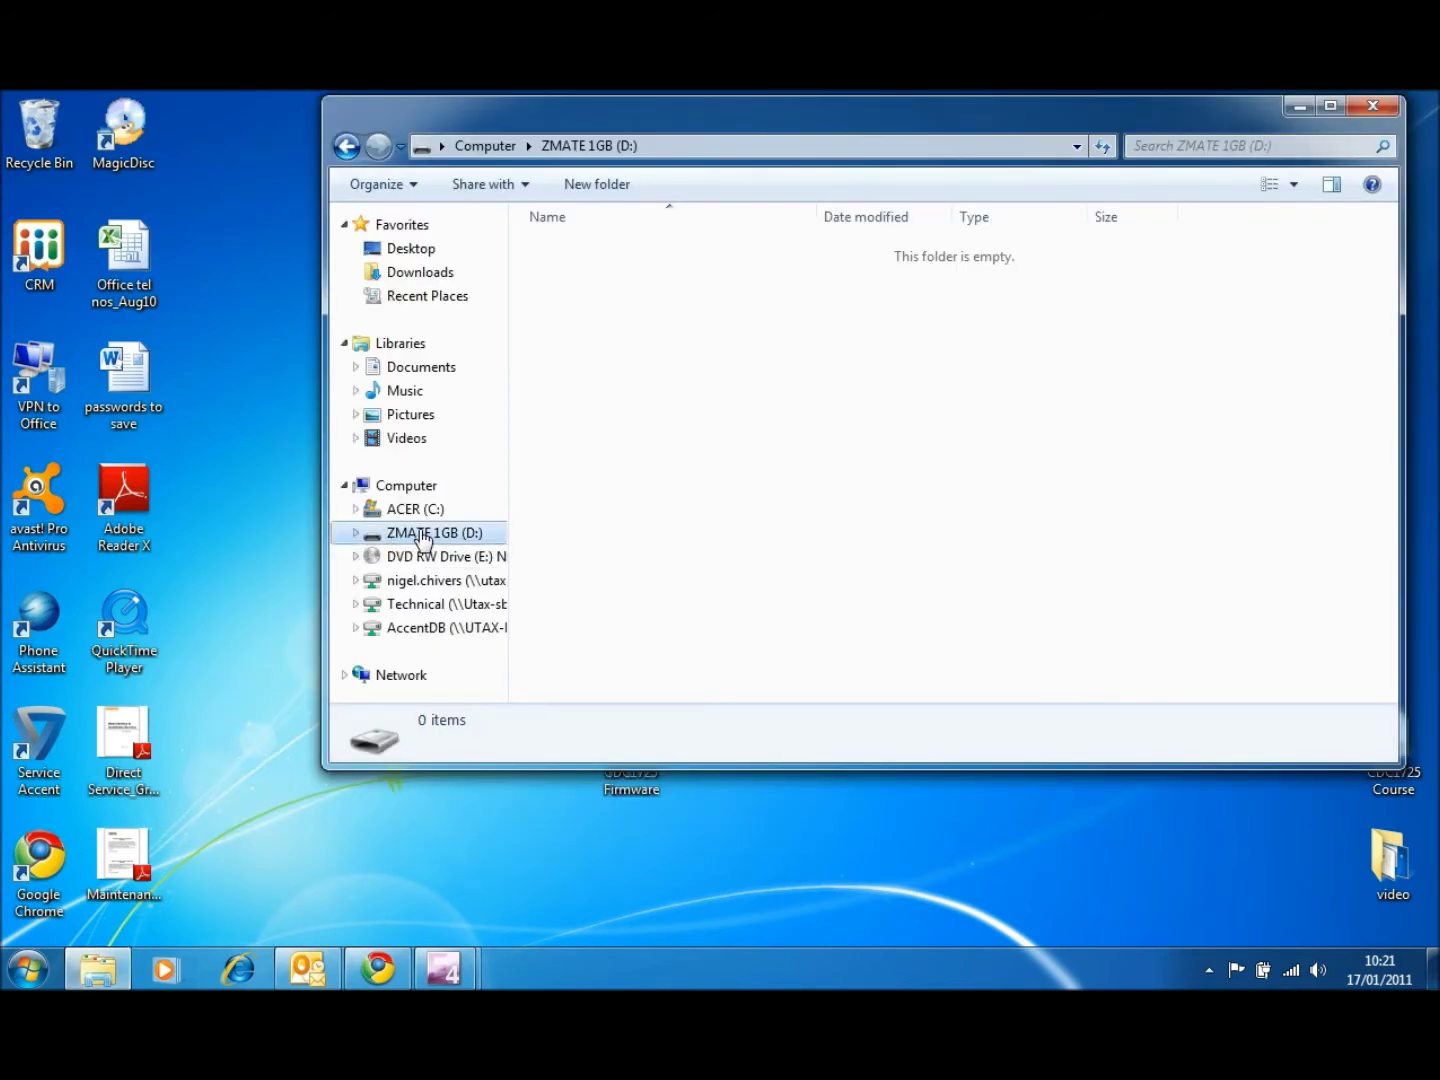
{"action": "right_click", "coordinate": [423, 538]}
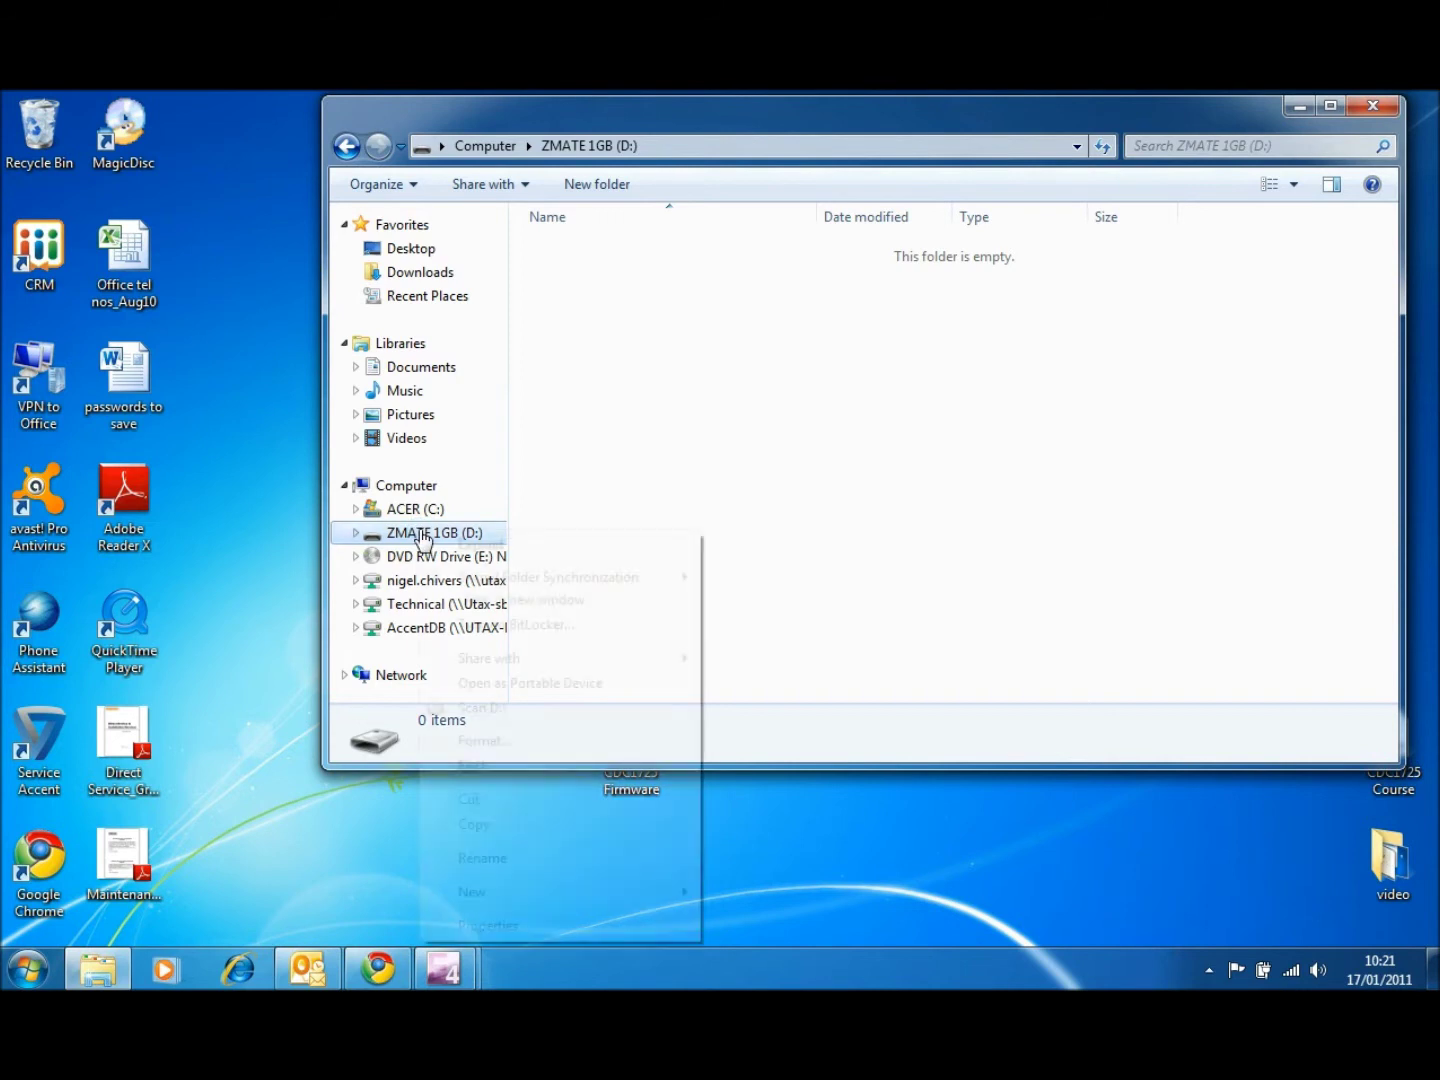
{"action": "left_click", "coordinate": [485, 741]}
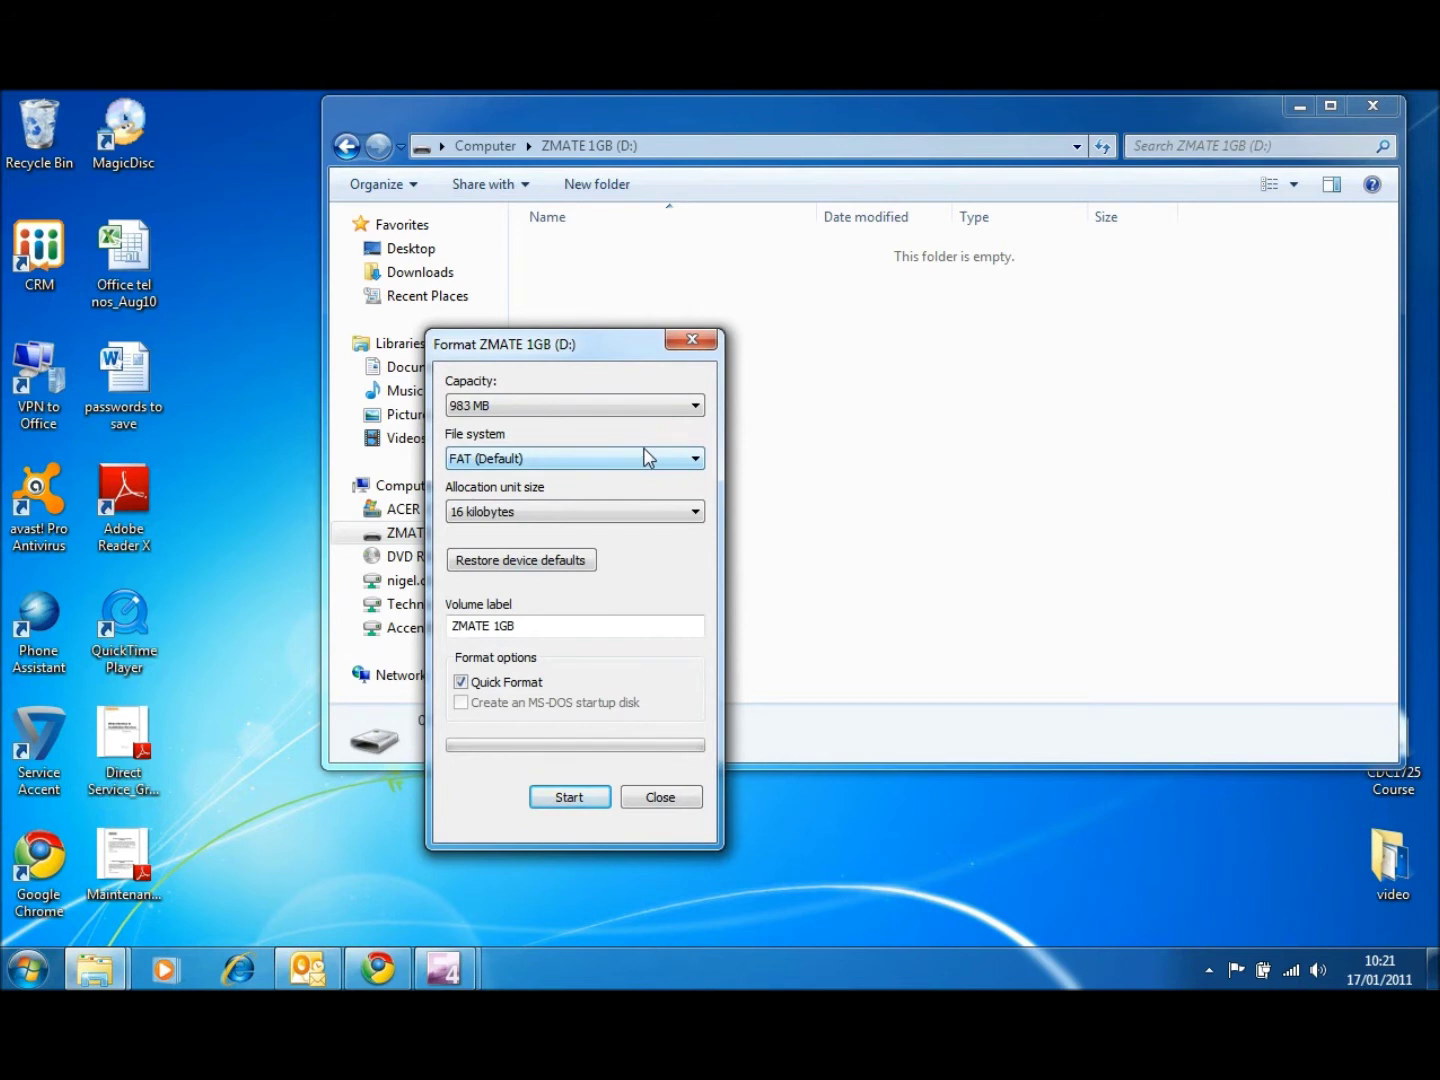
{"action": "left_click", "coordinate": [568, 797]}
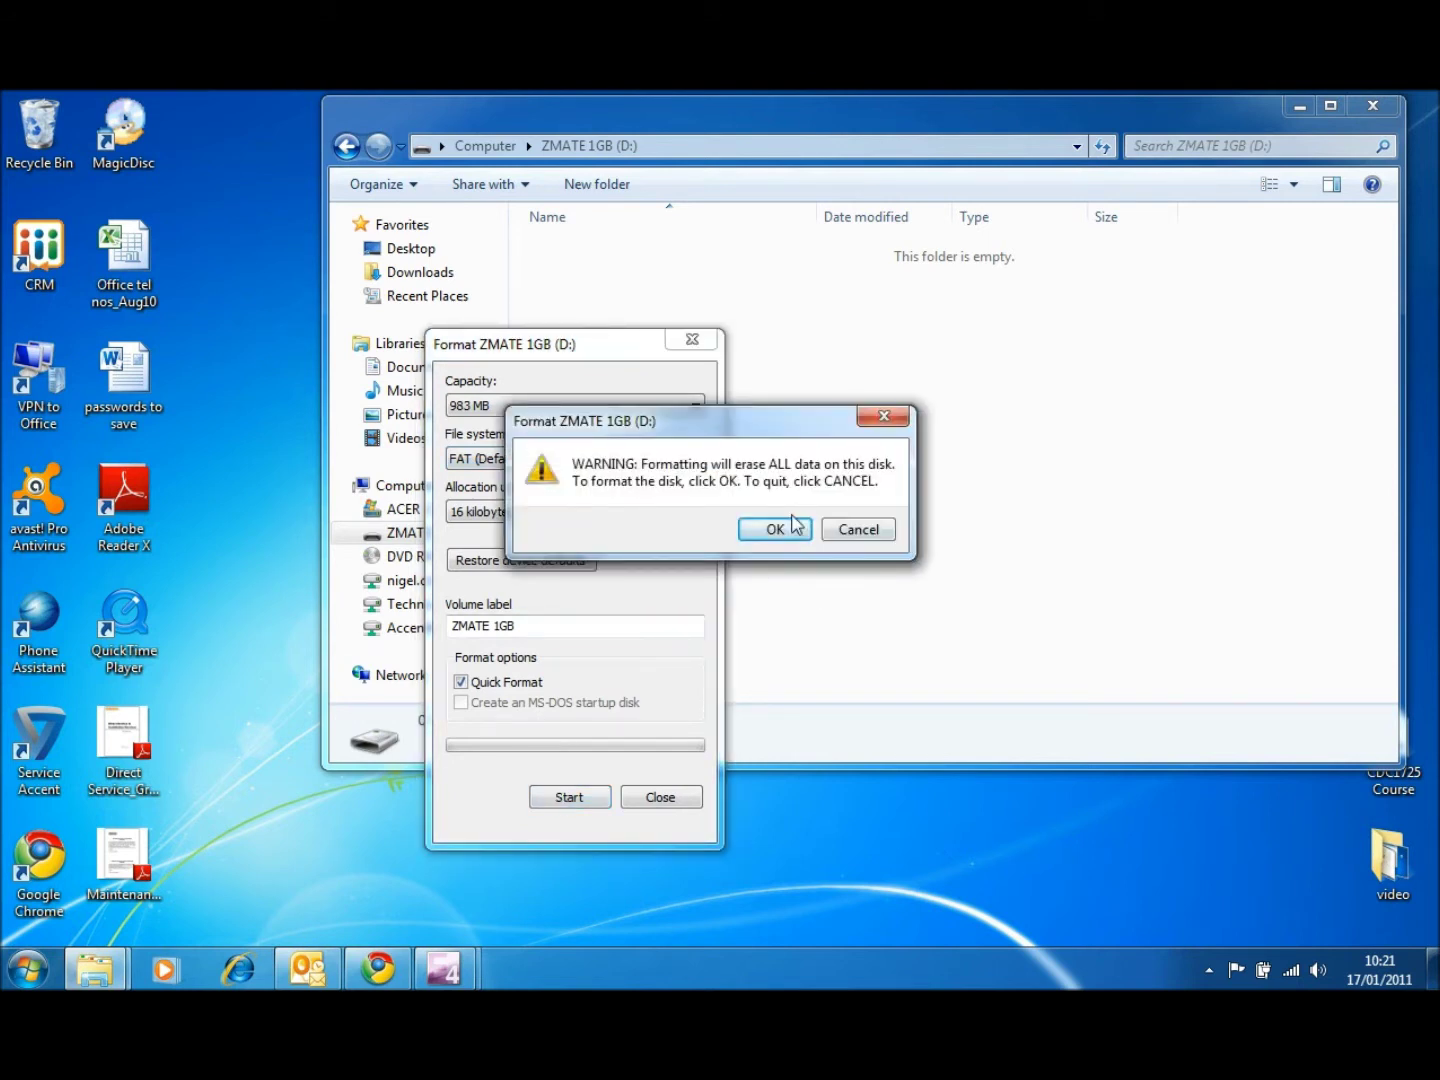
Confirm the stick format, close the Format window, and open the desktop CDC1725 Firmware folder.
{"action": "left_click", "coordinate": [775, 529]}
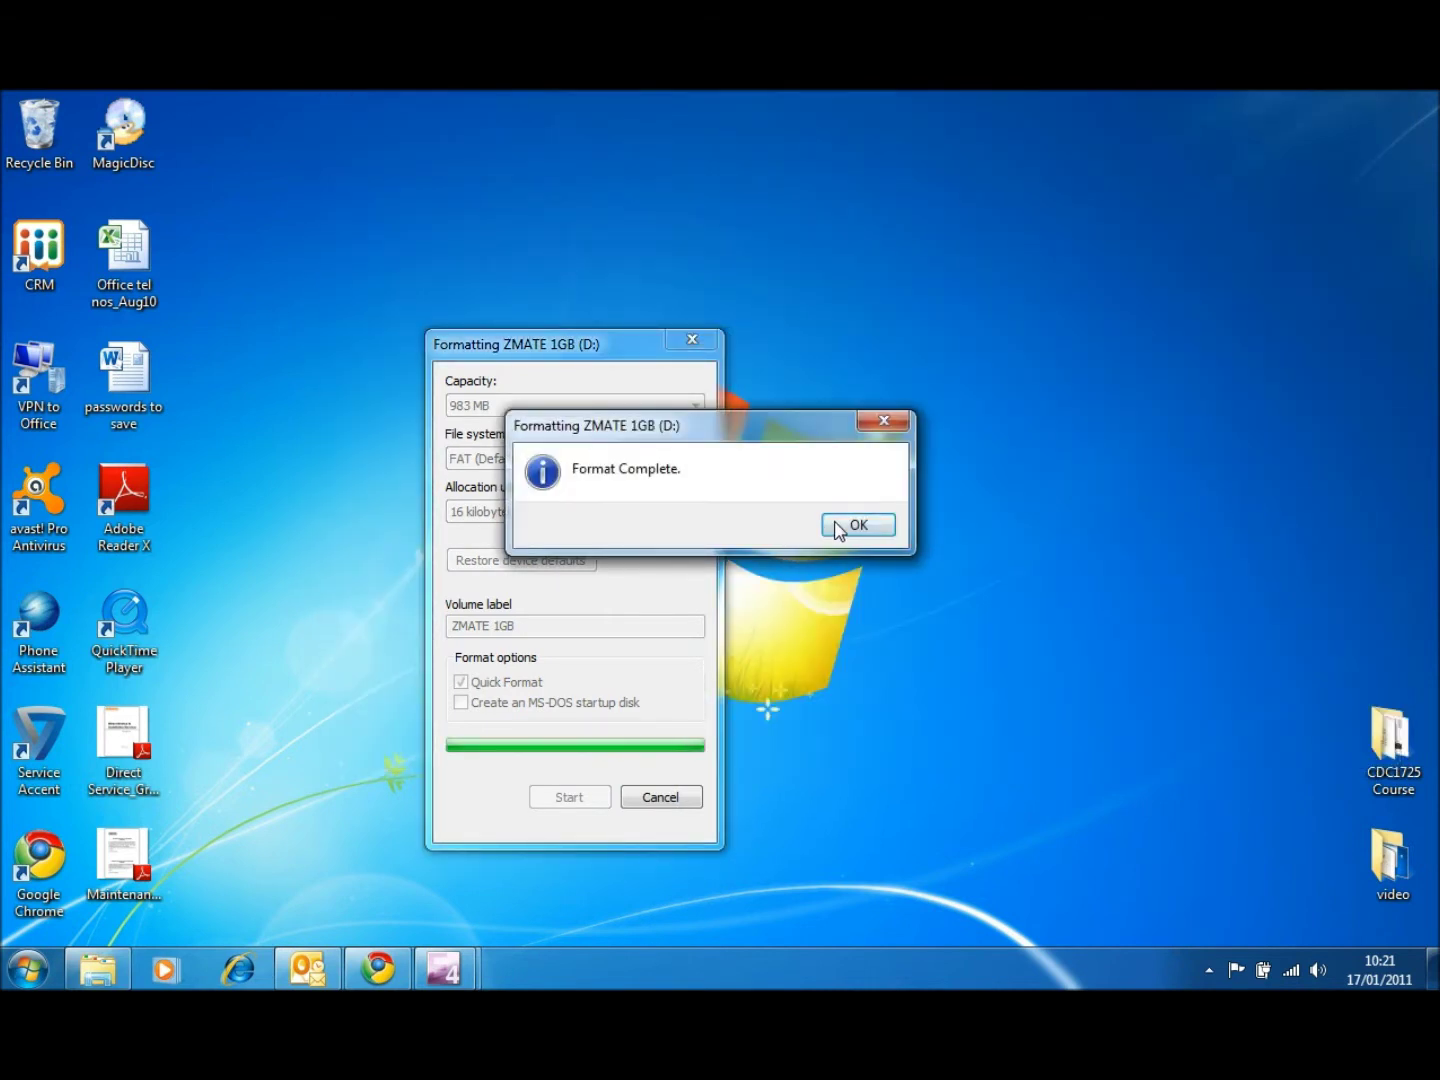
{"action": "left_click", "coordinate": [839, 529]}
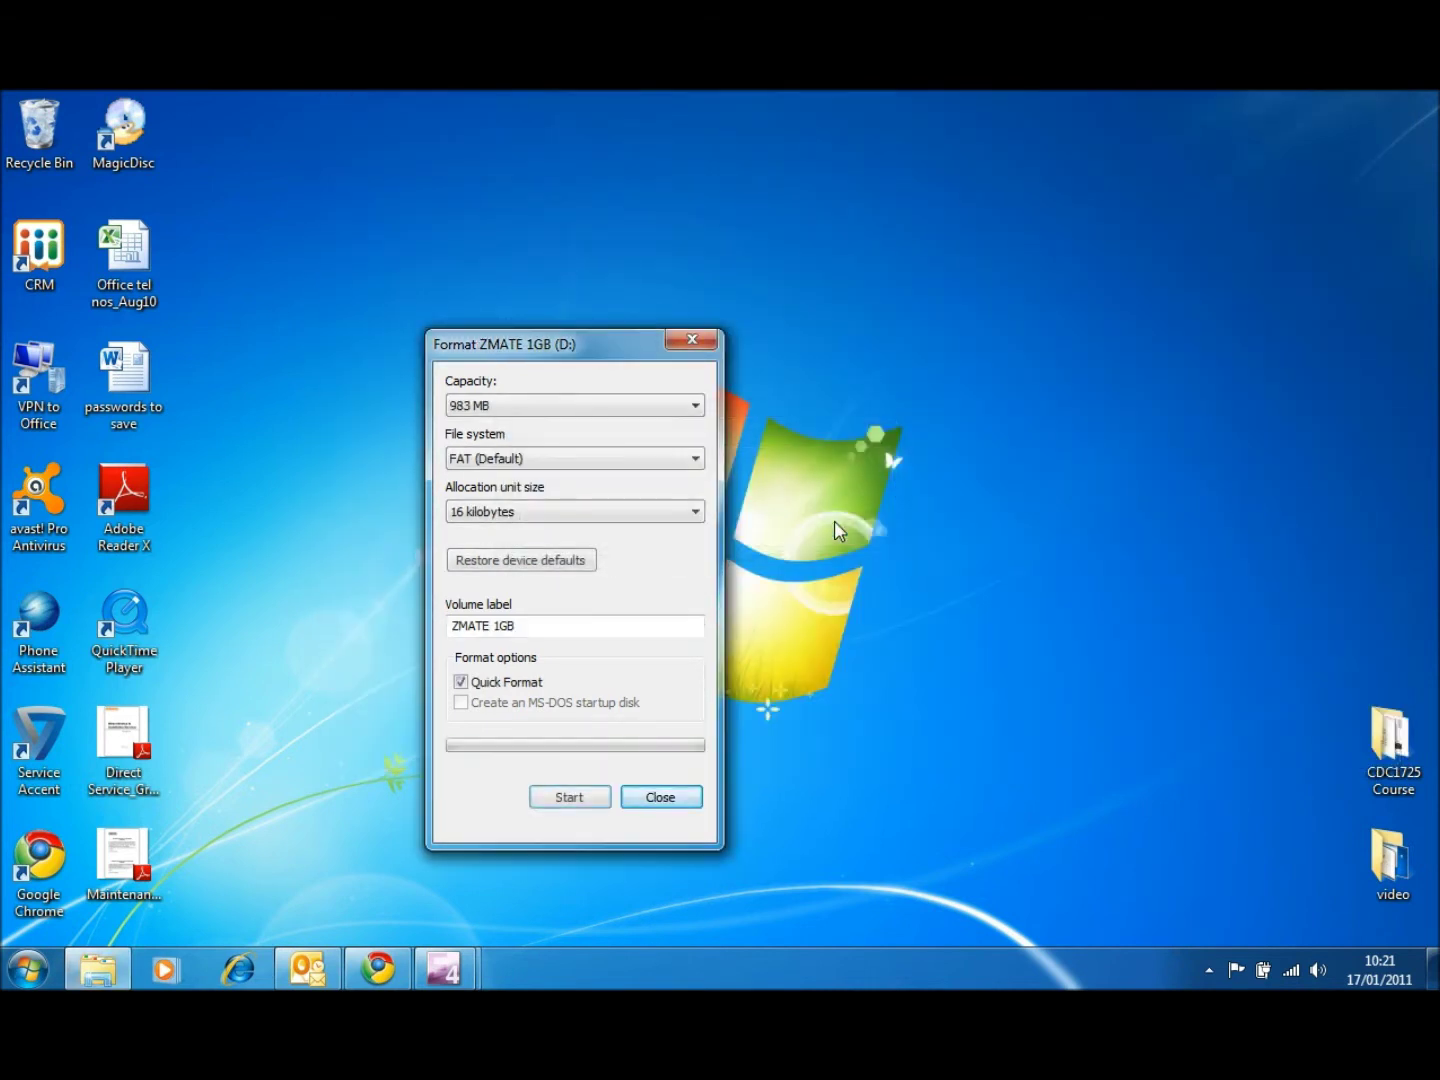
{"action": "left_click", "coordinate": [694, 345]}
{"action": "left_click", "coordinate": [630, 743]}
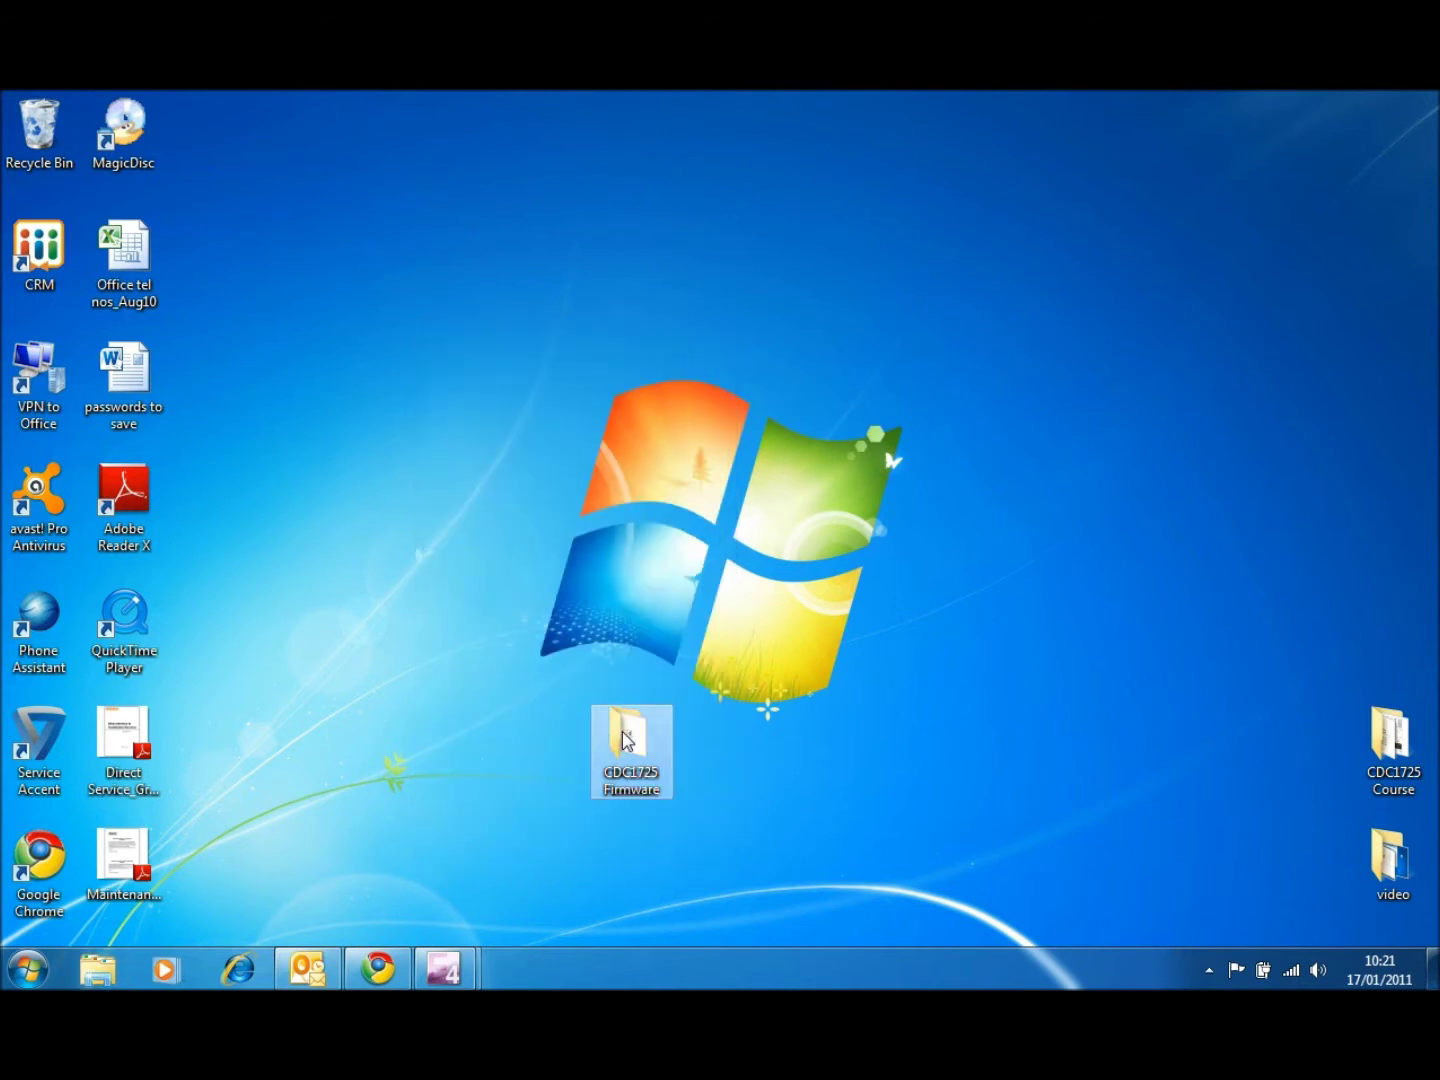
{"action": "double_click", "coordinate": [627, 739]}
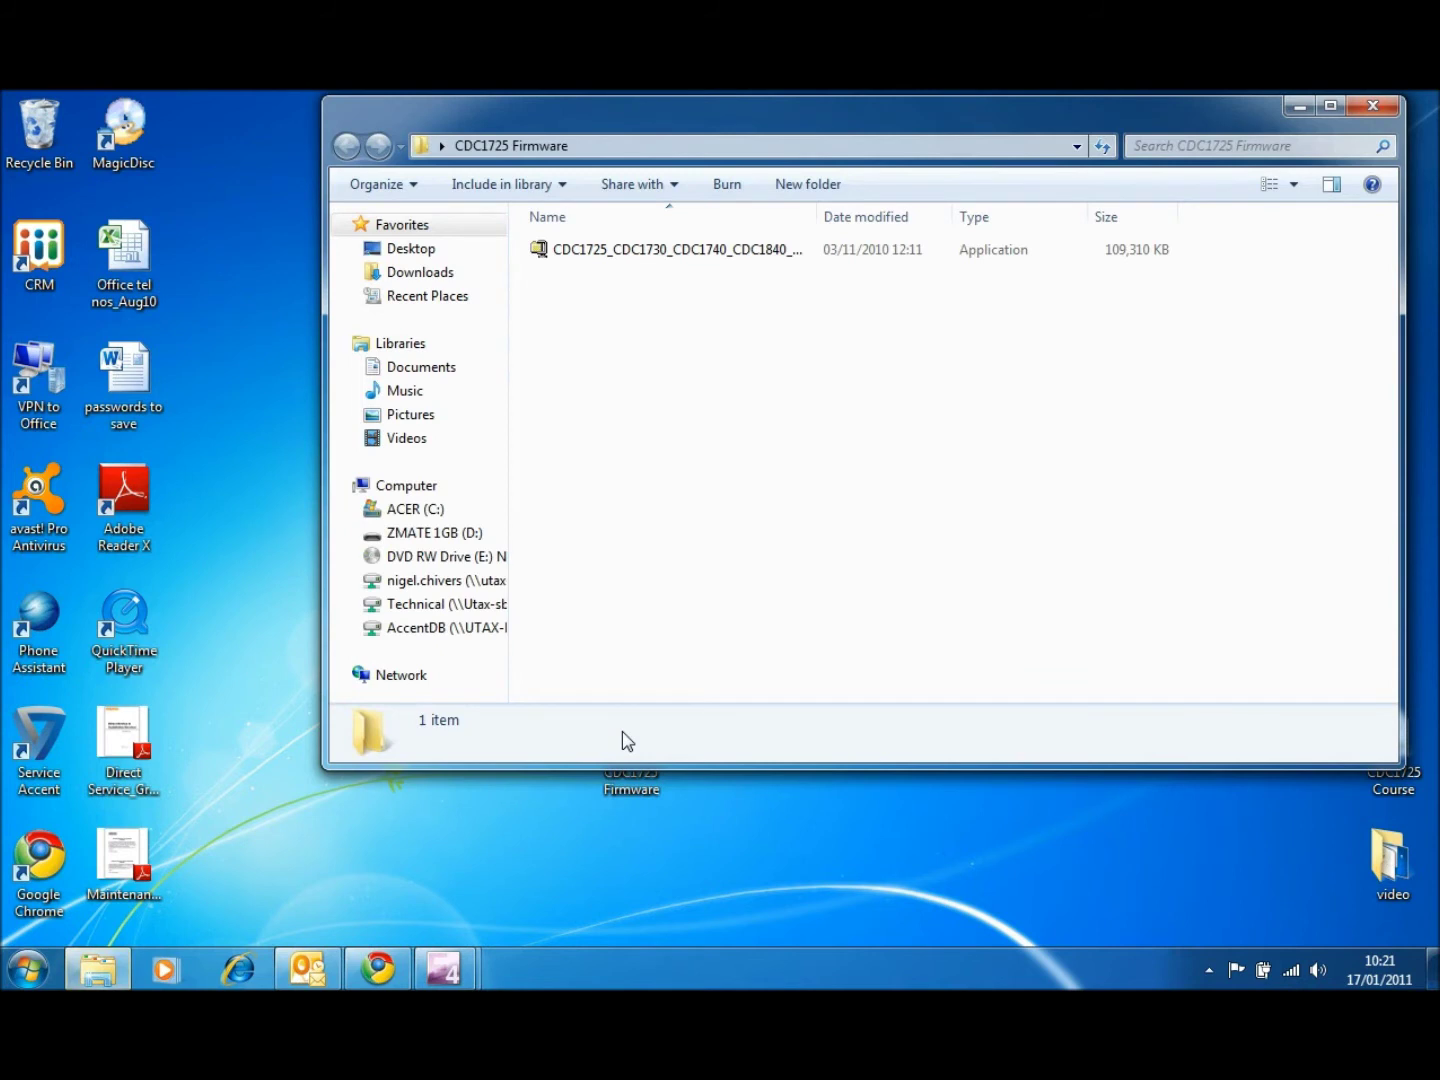
Launch the CDC1725 self-extracting archive and pick ZMATE 1GB (D:) as its destination.
{"action": "left_click", "coordinate": [615, 250]}
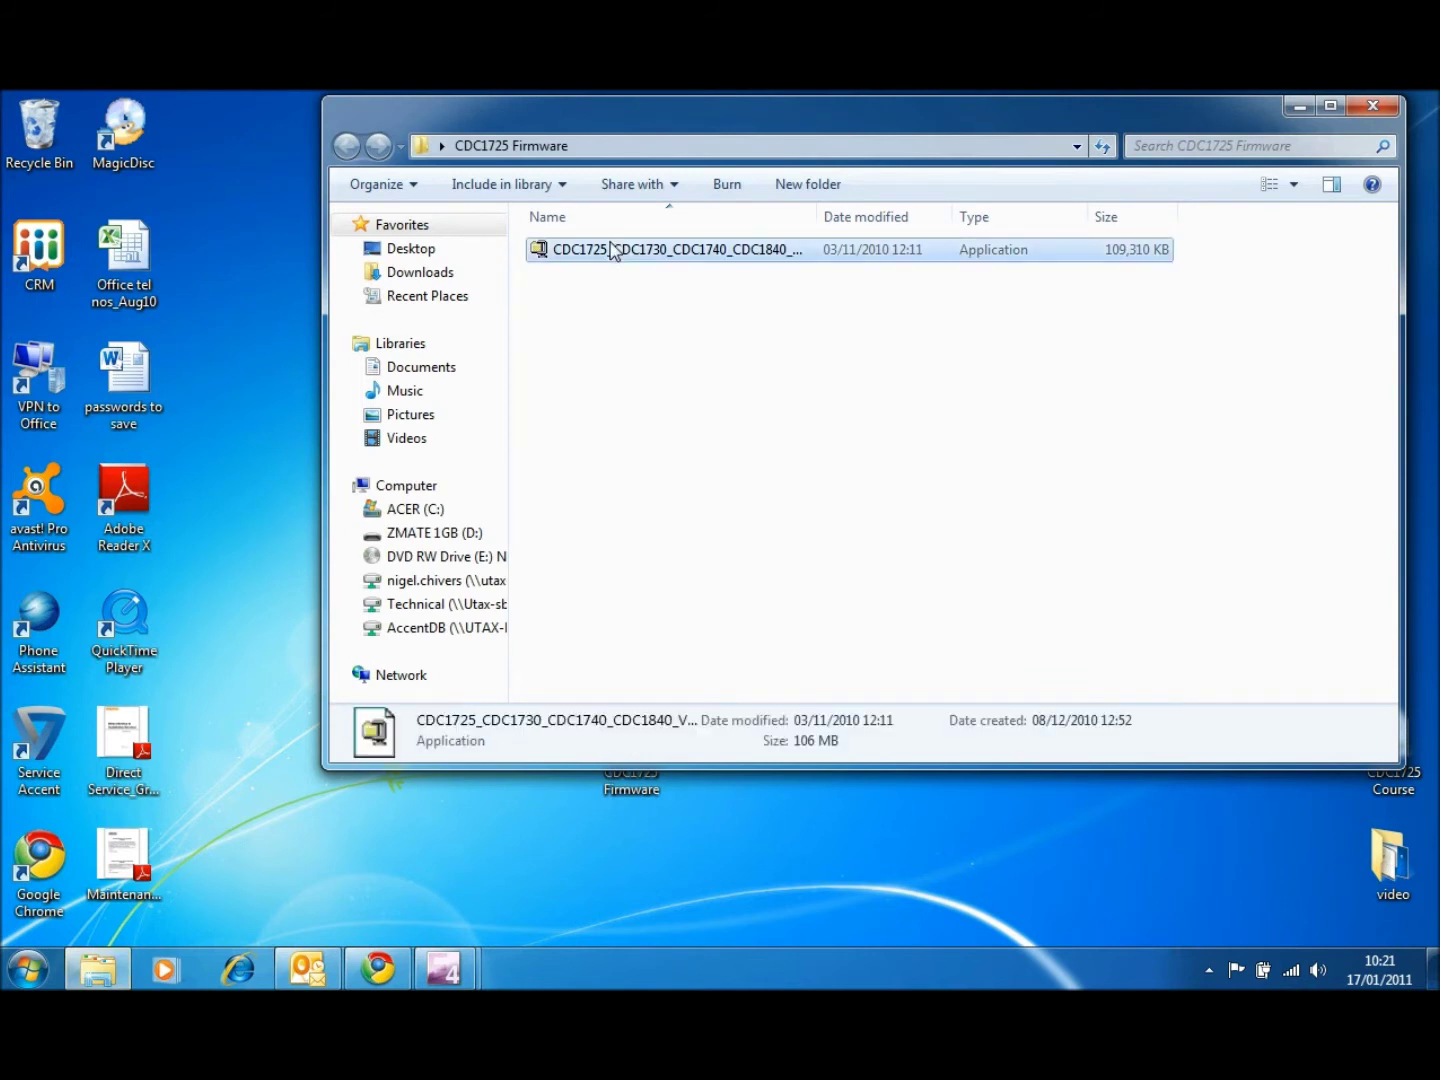
{"action": "double_click", "coordinate": [614, 250]}
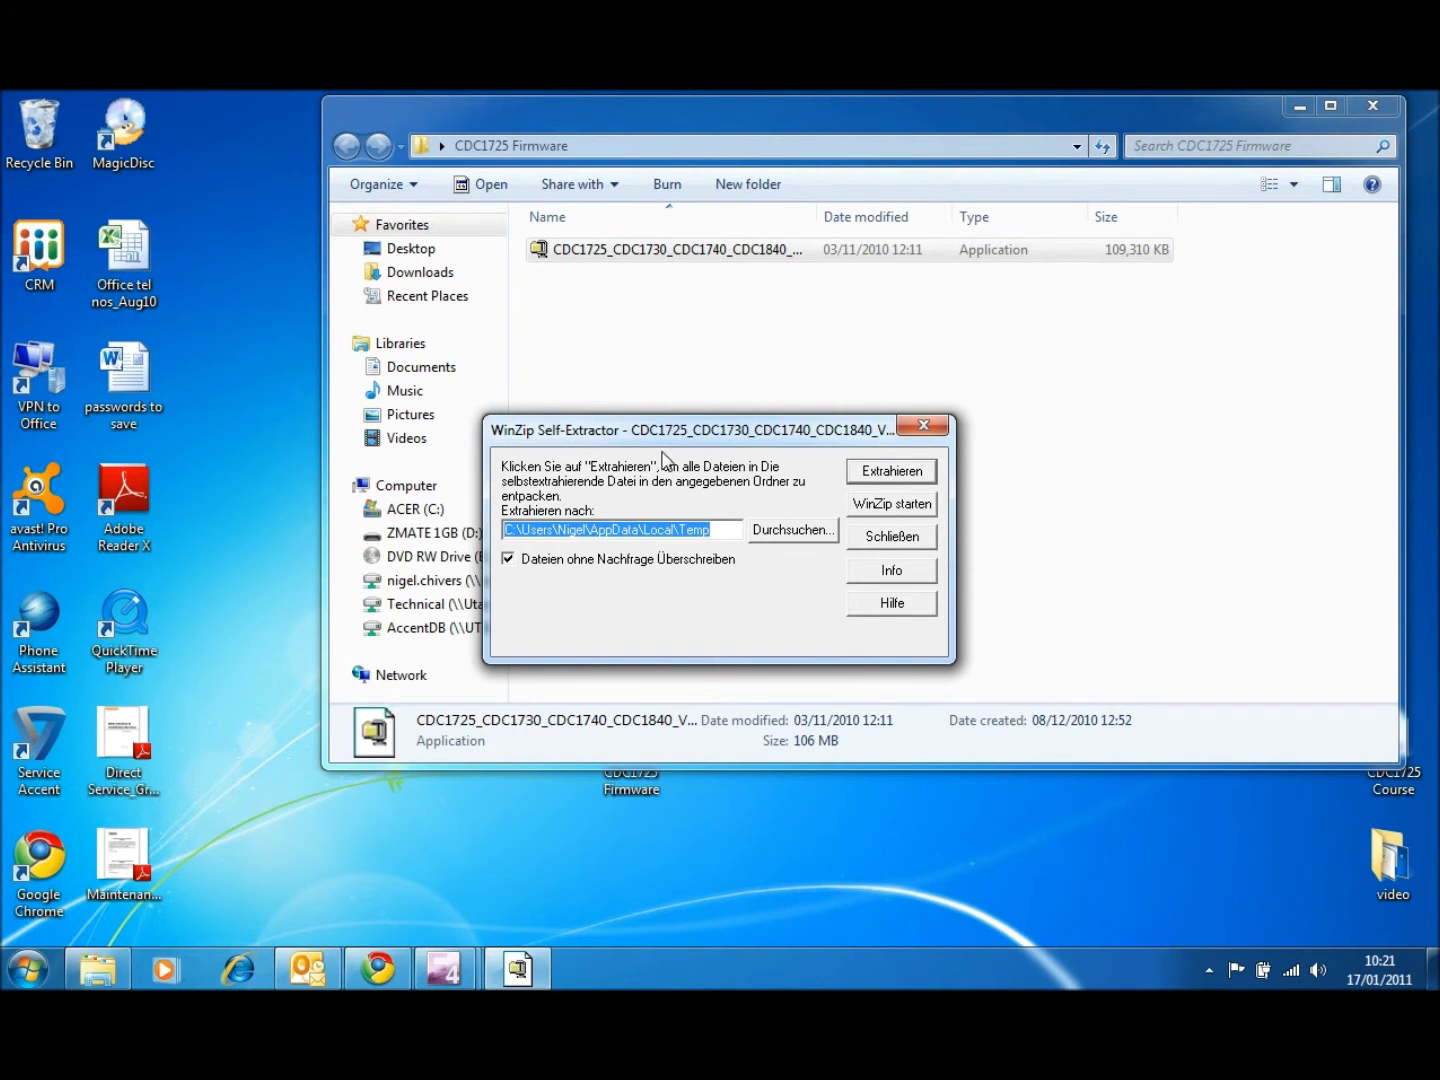
{"action": "left_click", "coordinate": [791, 530]}
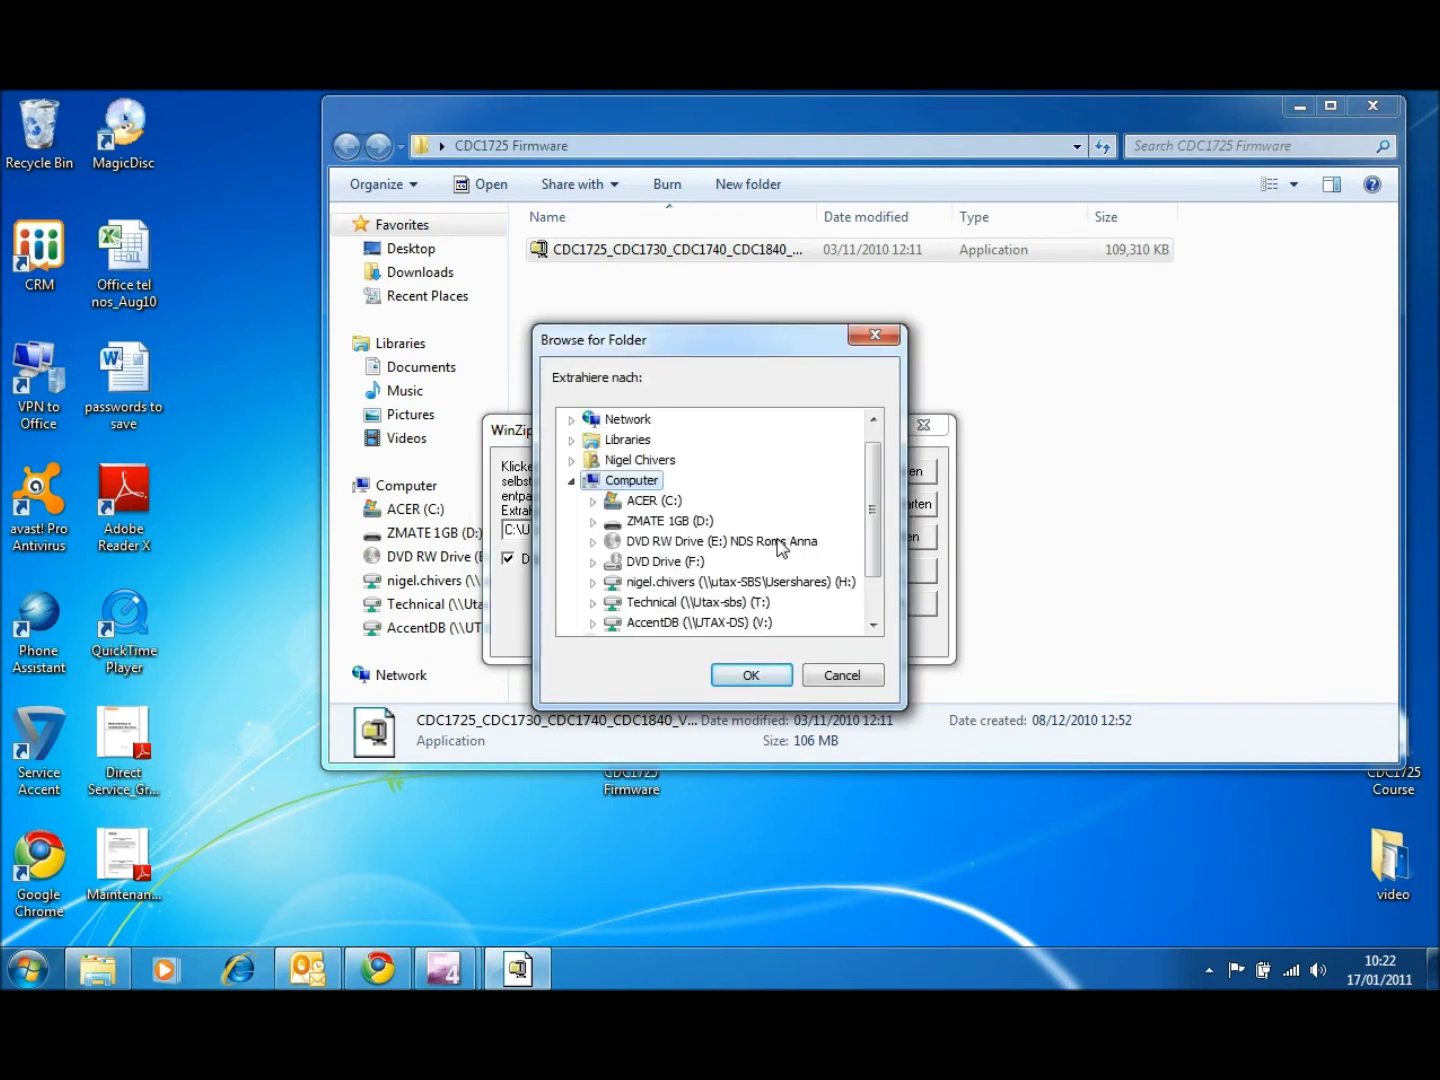
{"action": "left_click", "coordinate": [676, 522]}
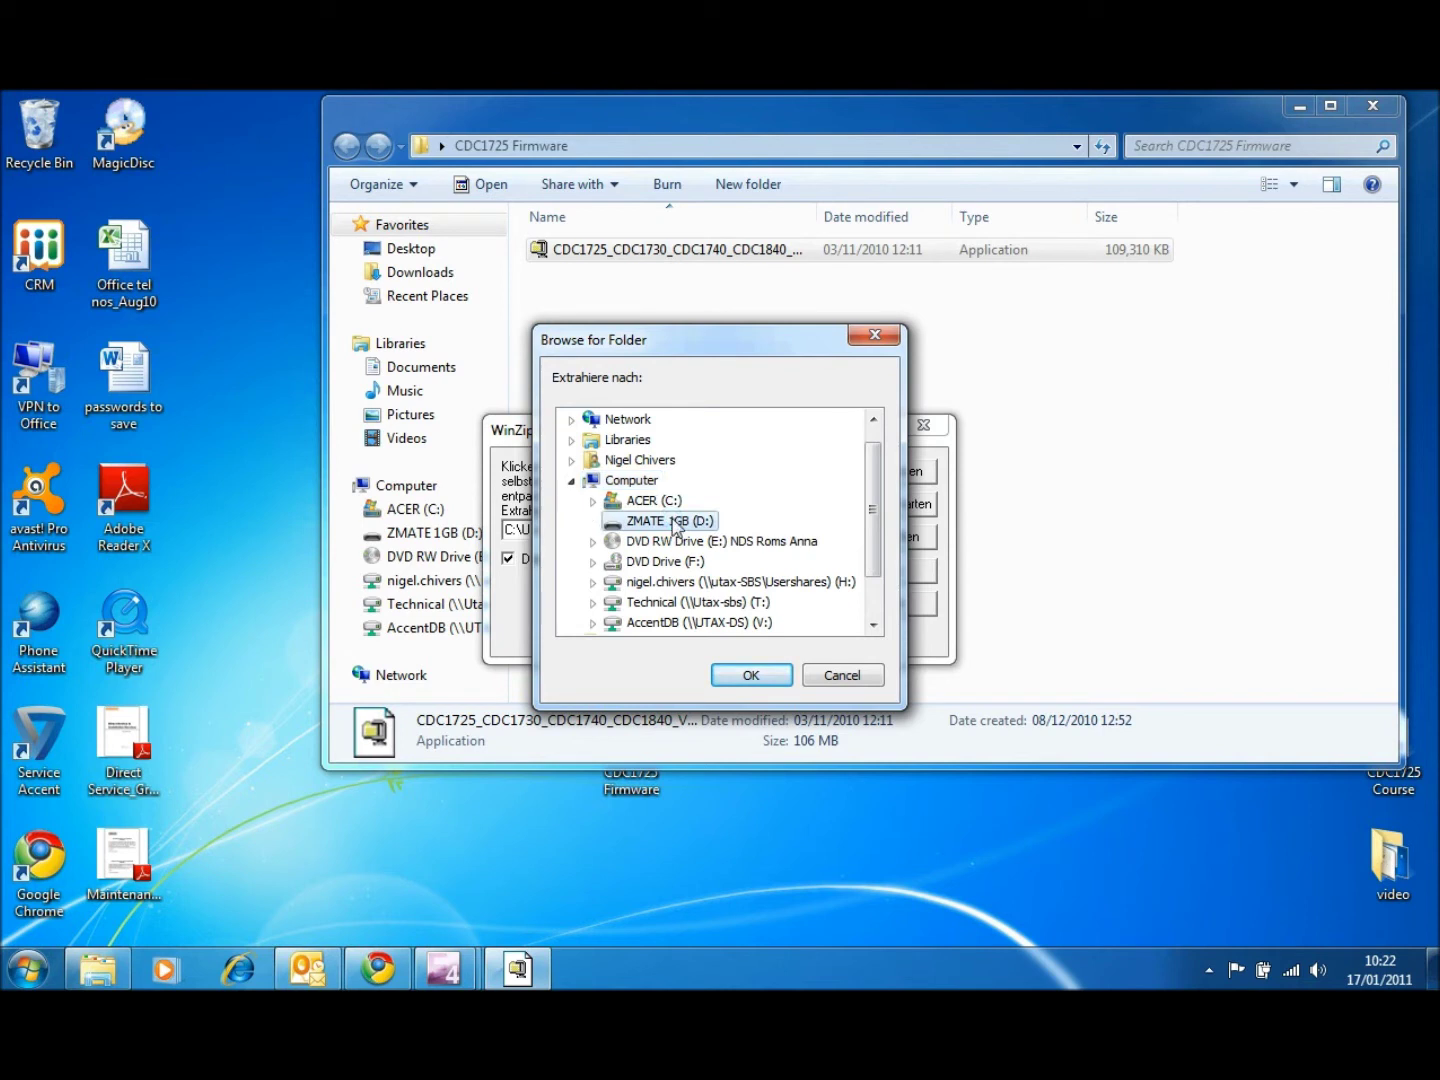
{"action": "left_click", "coordinate": [751, 676]}
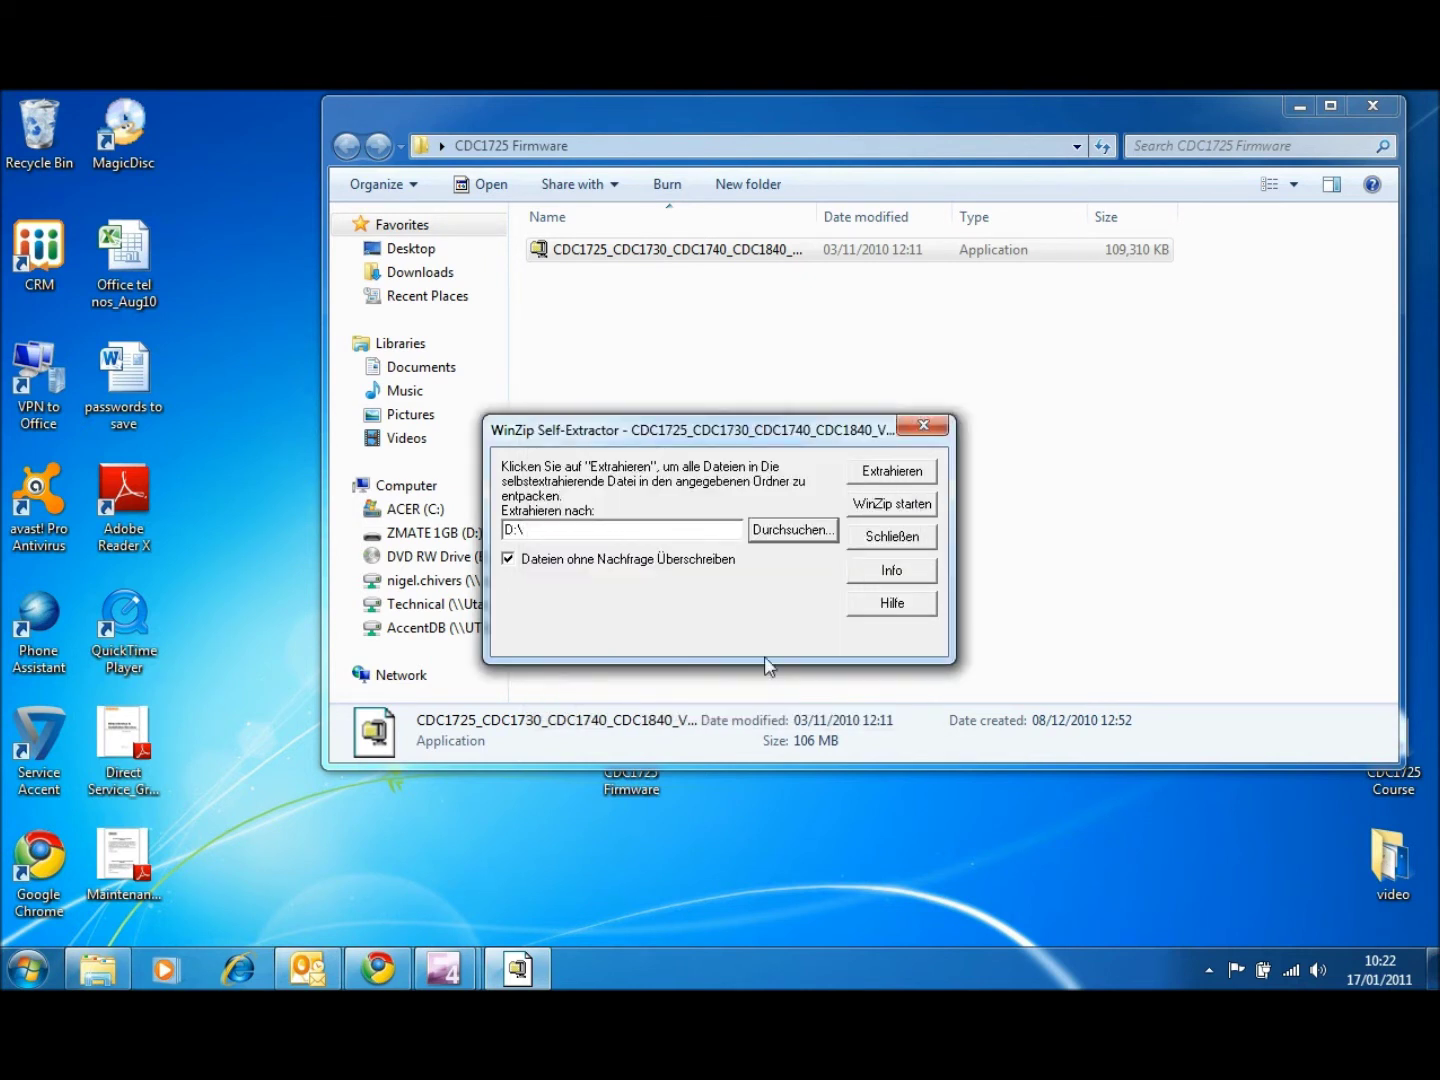
Start extraction to D:\ and dismiss the colour-scheme prompt while files unpack.
{"action": "left_click", "coordinate": [890, 471]}
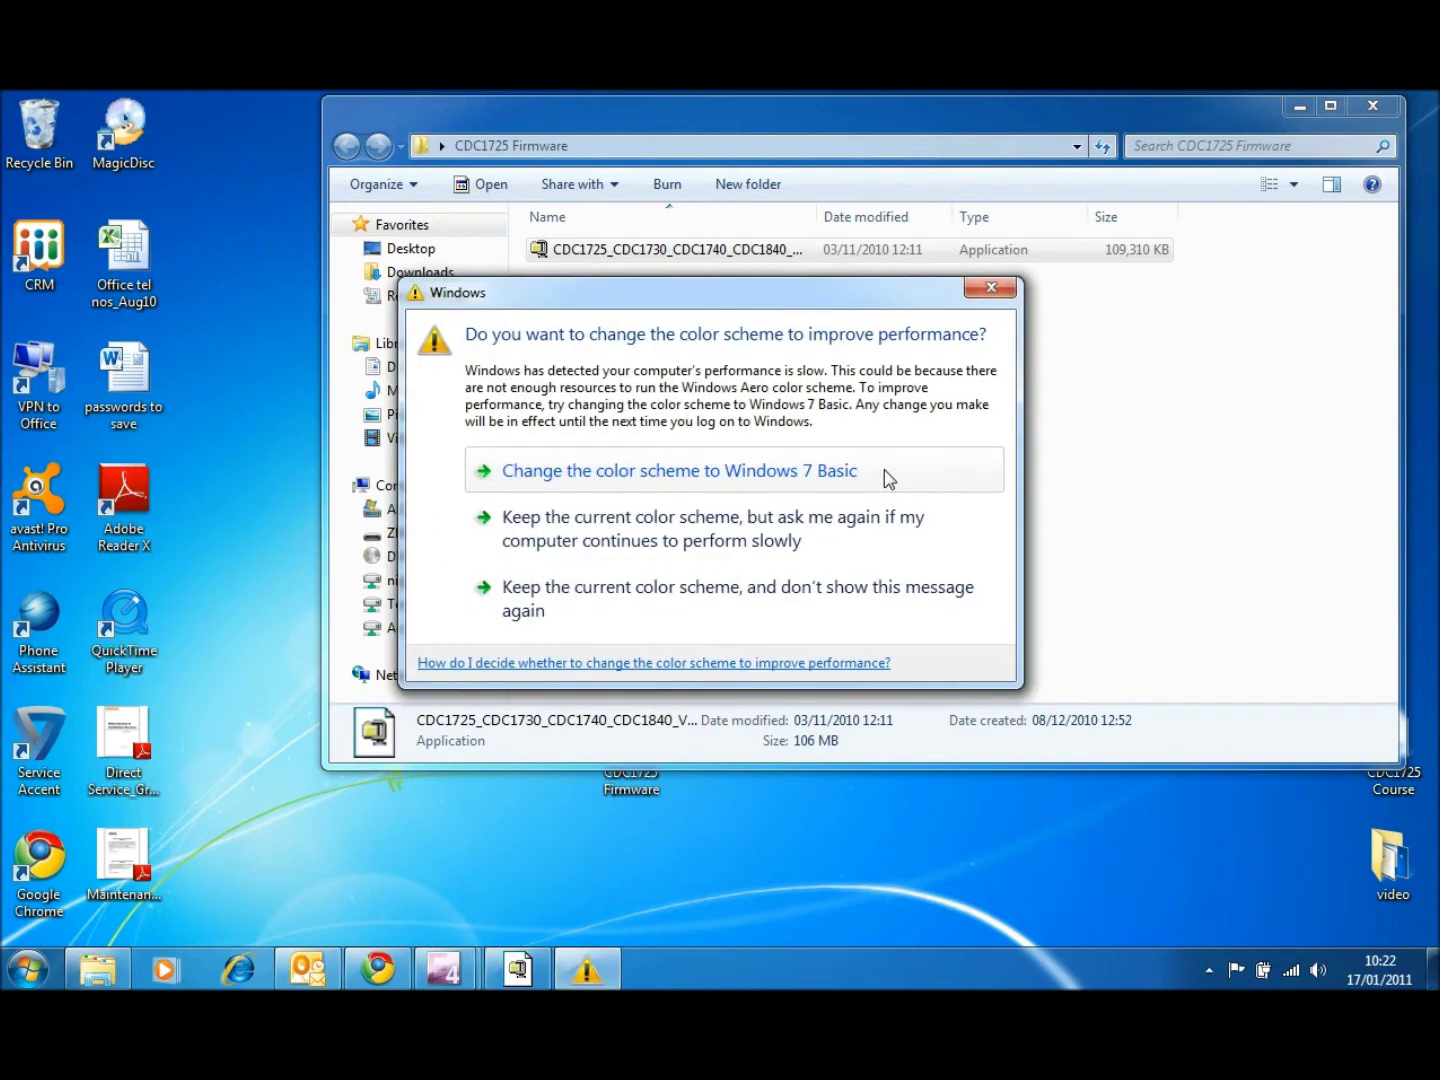
{"action": "left_click", "coordinate": [991, 288]}
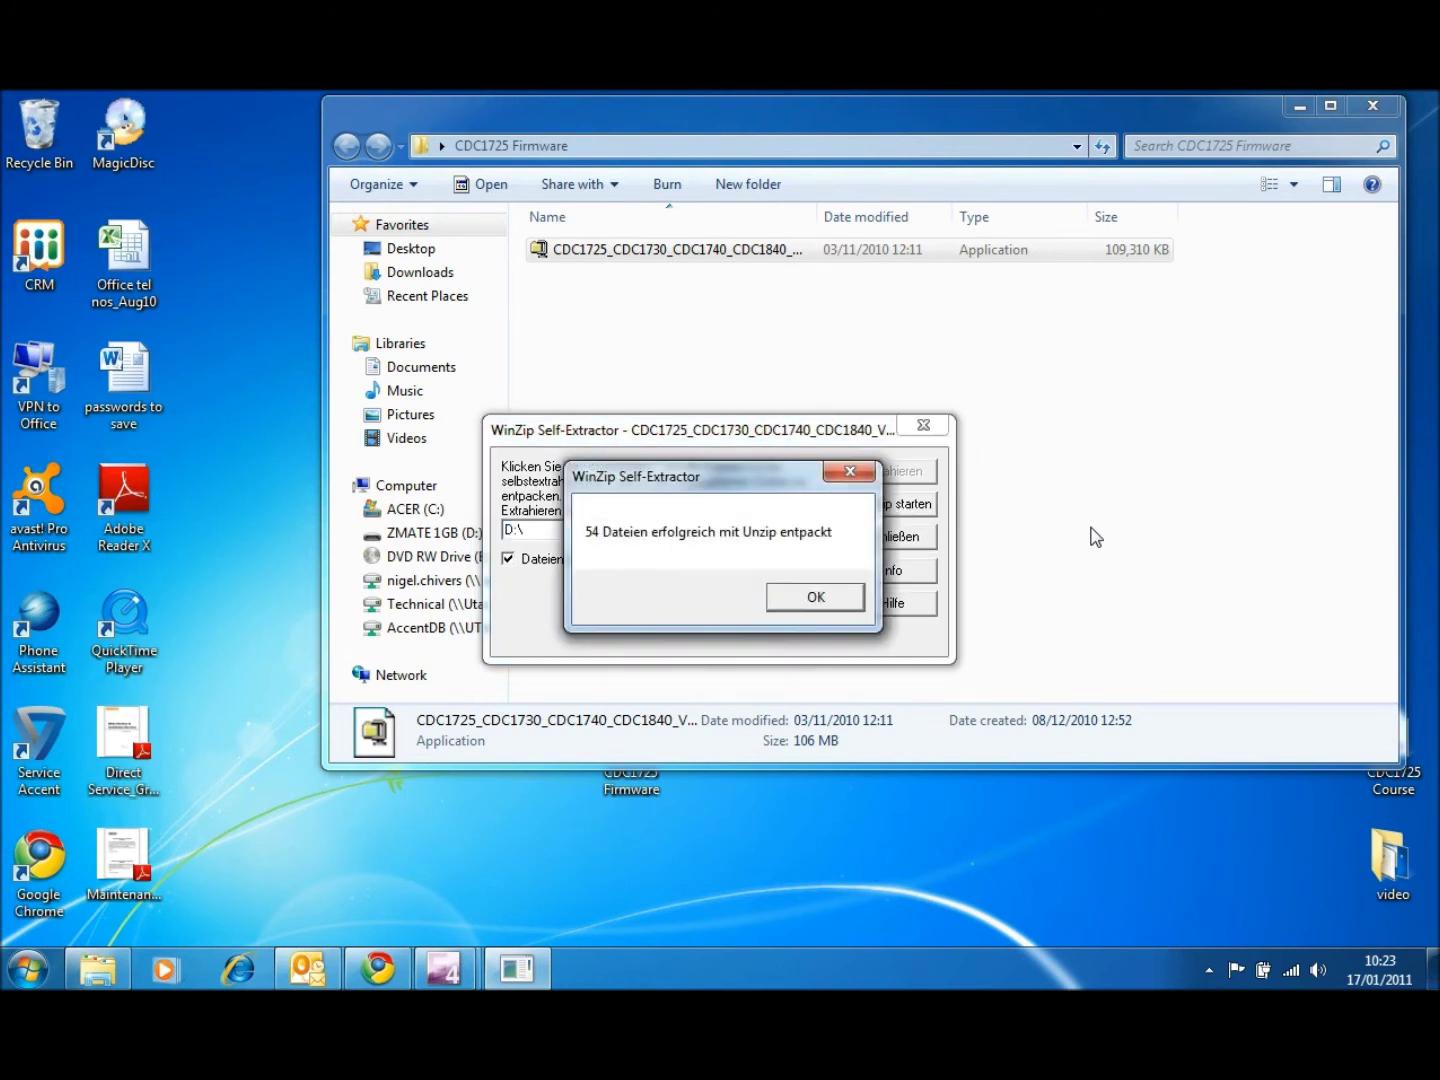
Close the self-extractor and open D:\CDC1725\Firmware on the stick.
{"action": "left_click", "coordinate": [815, 598]}
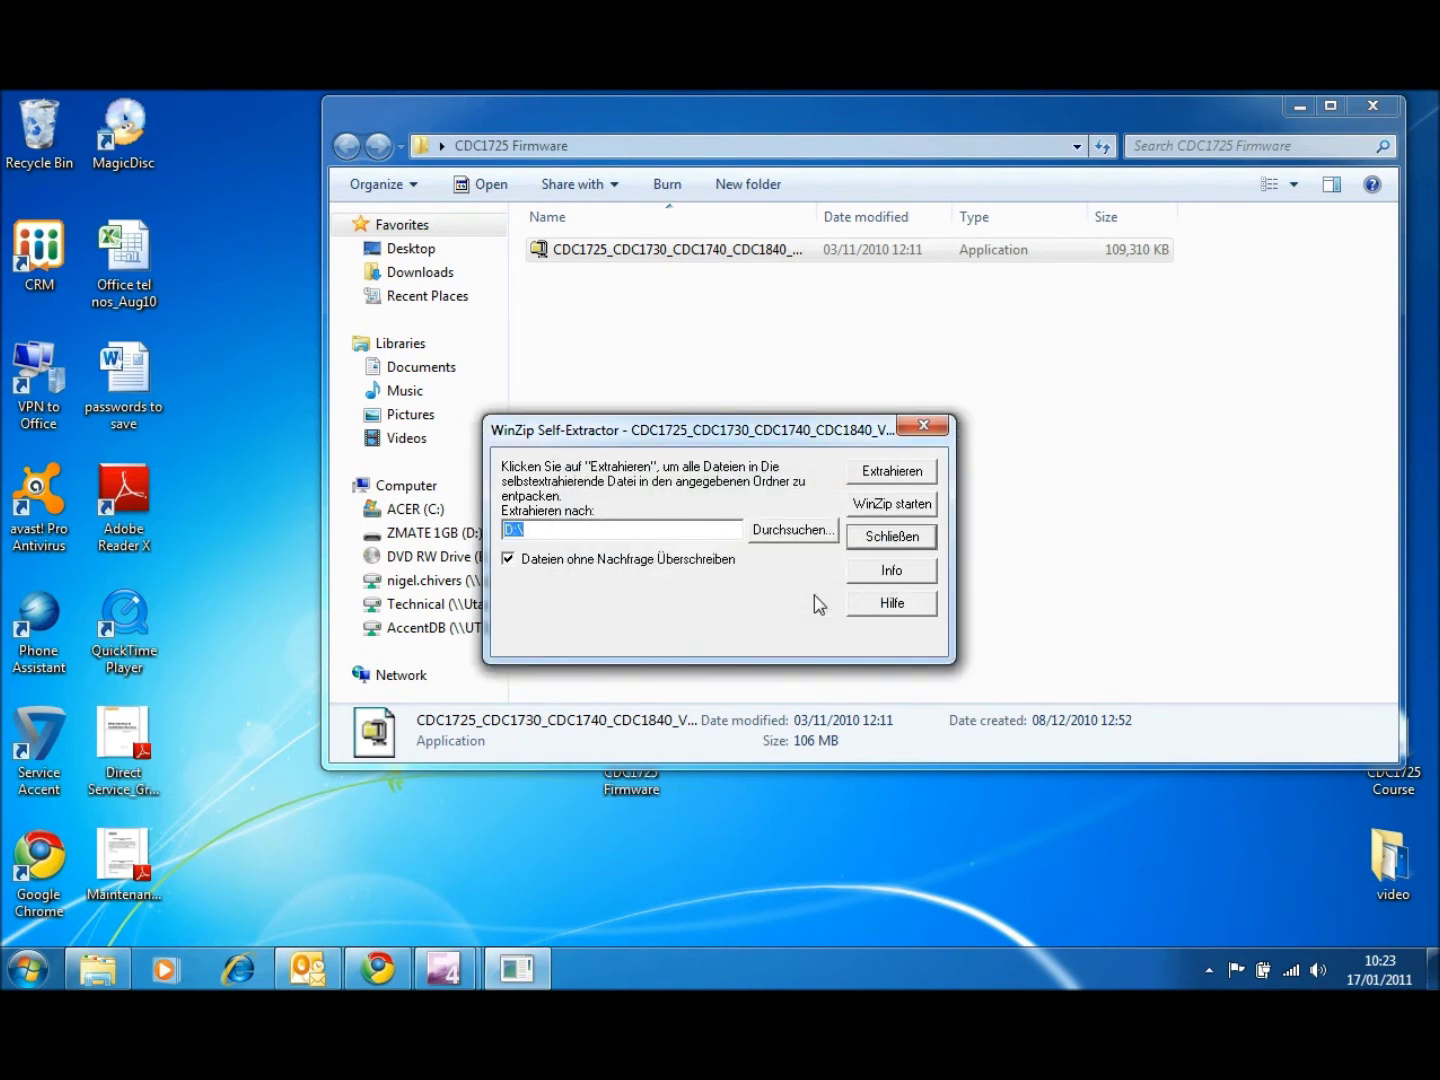
{"action": "left_click", "coordinate": [923, 426]}
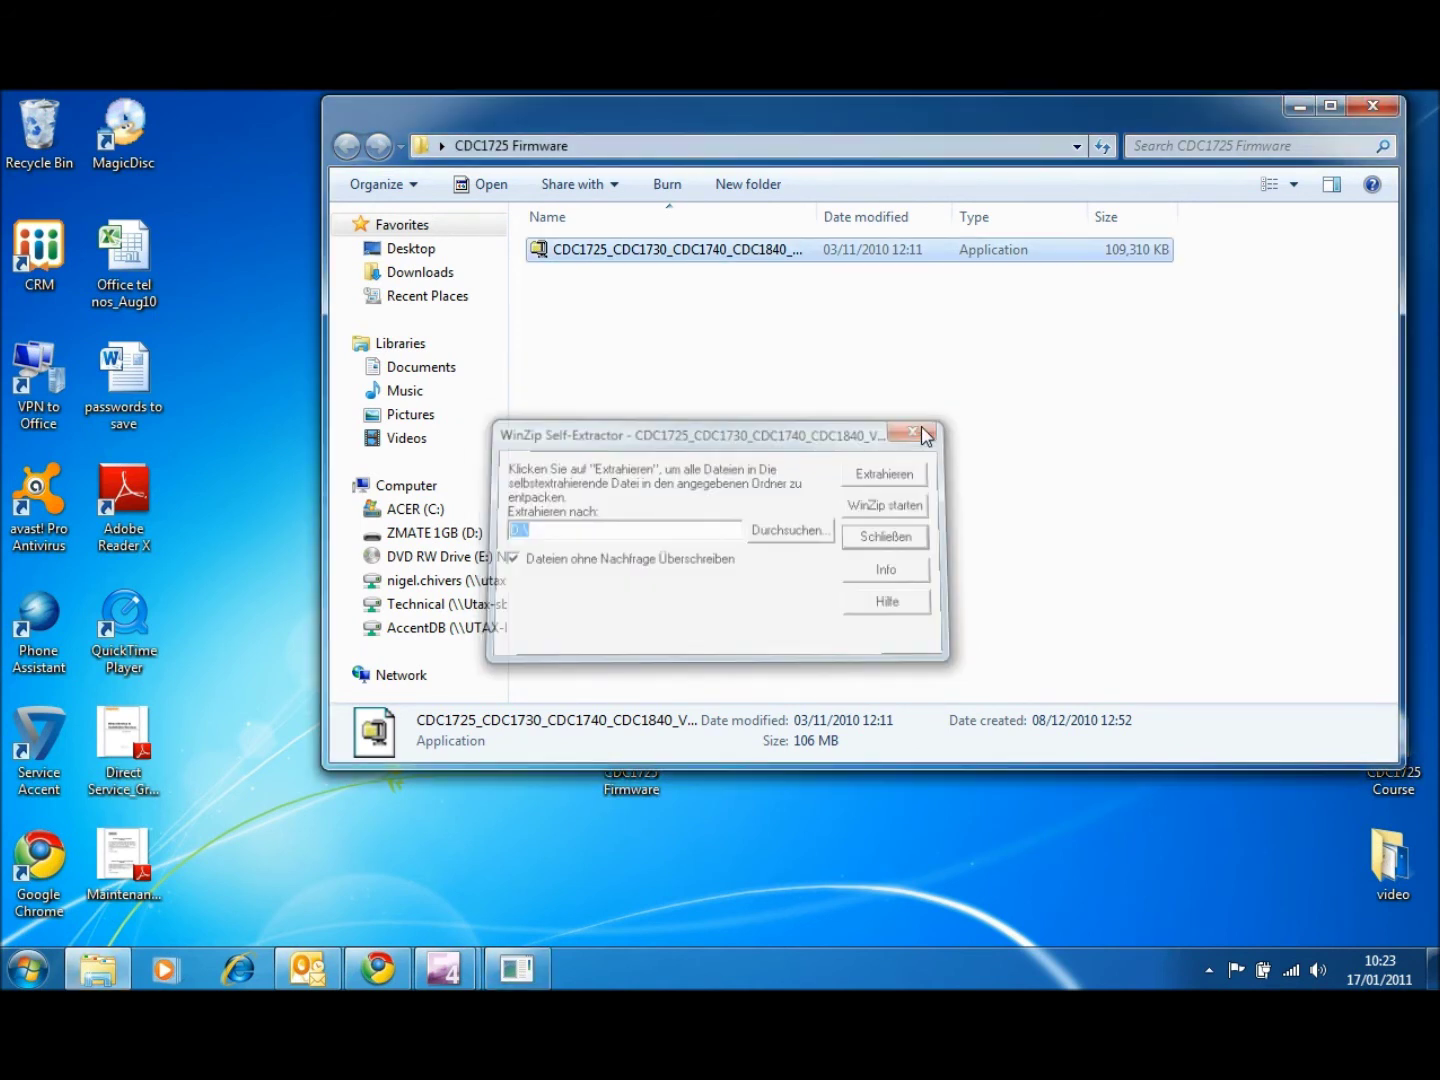
{"action": "left_click", "coordinate": [433, 532]}
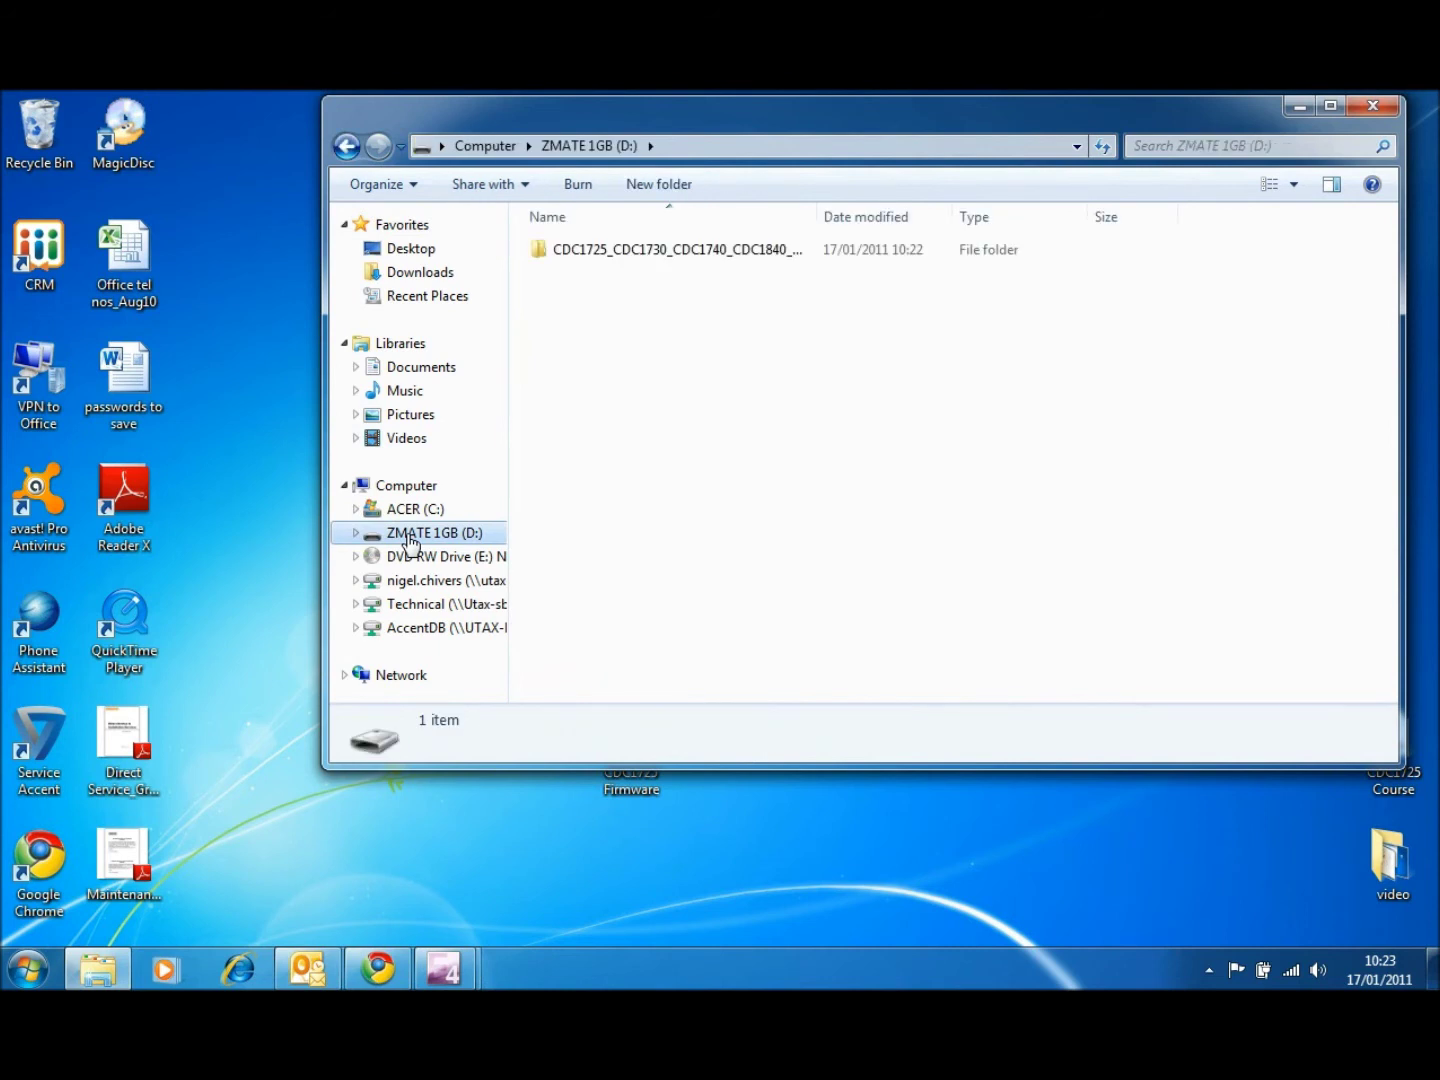
{"action": "left_click", "coordinate": [664, 255]}
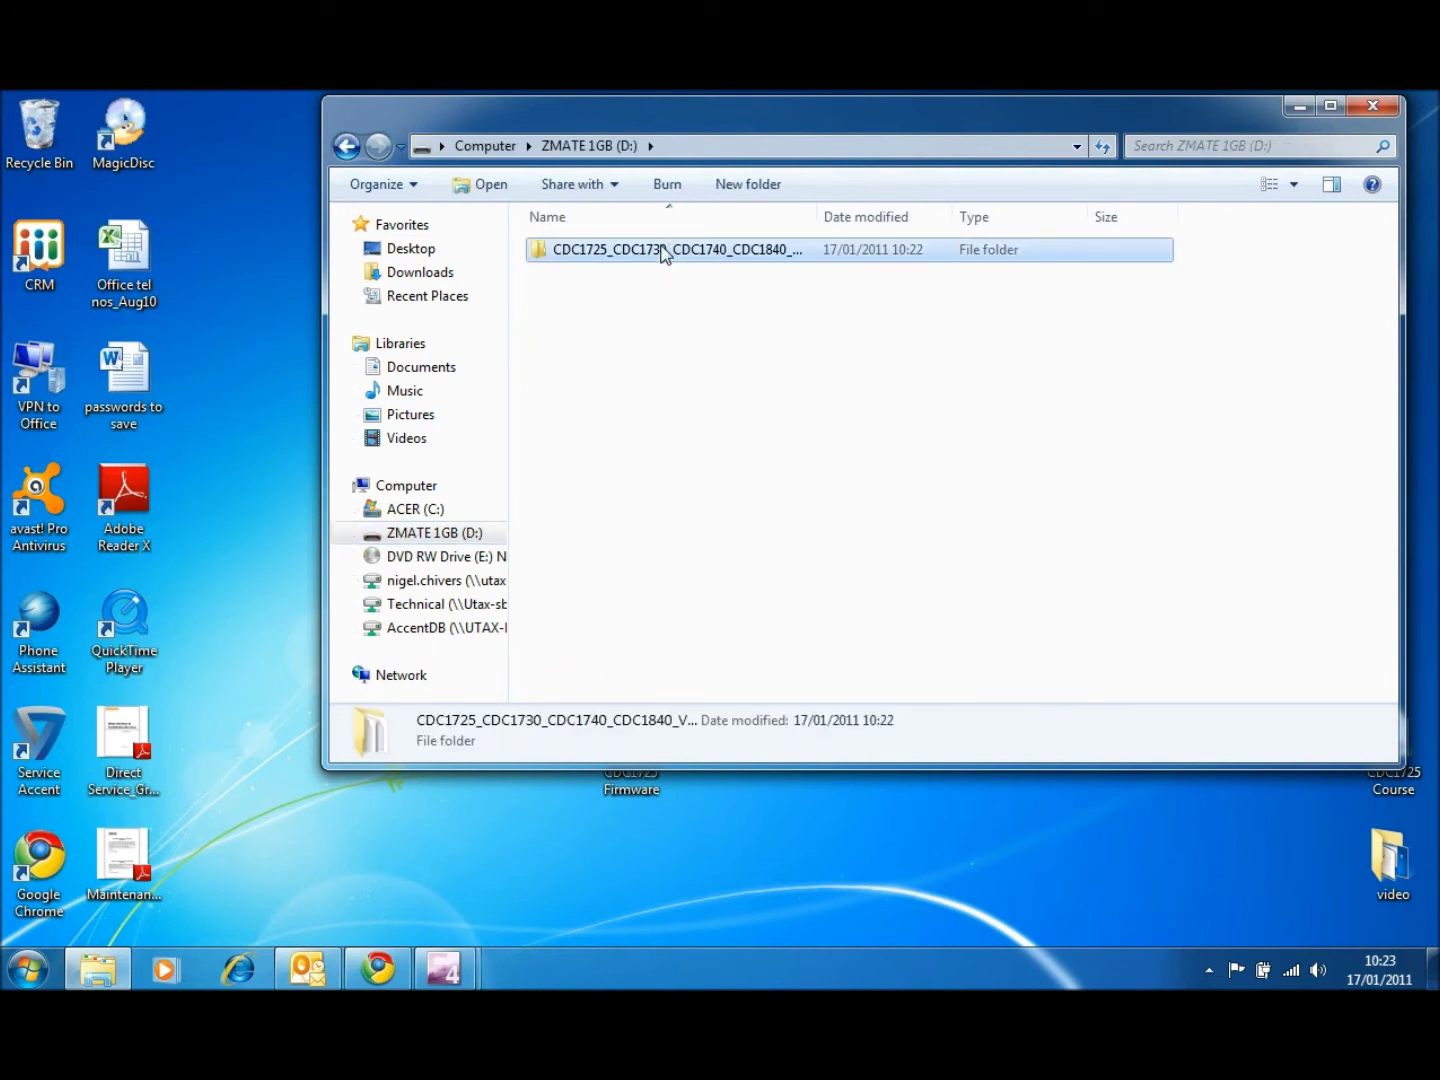
{"action": "double_click", "coordinate": [664, 255]}
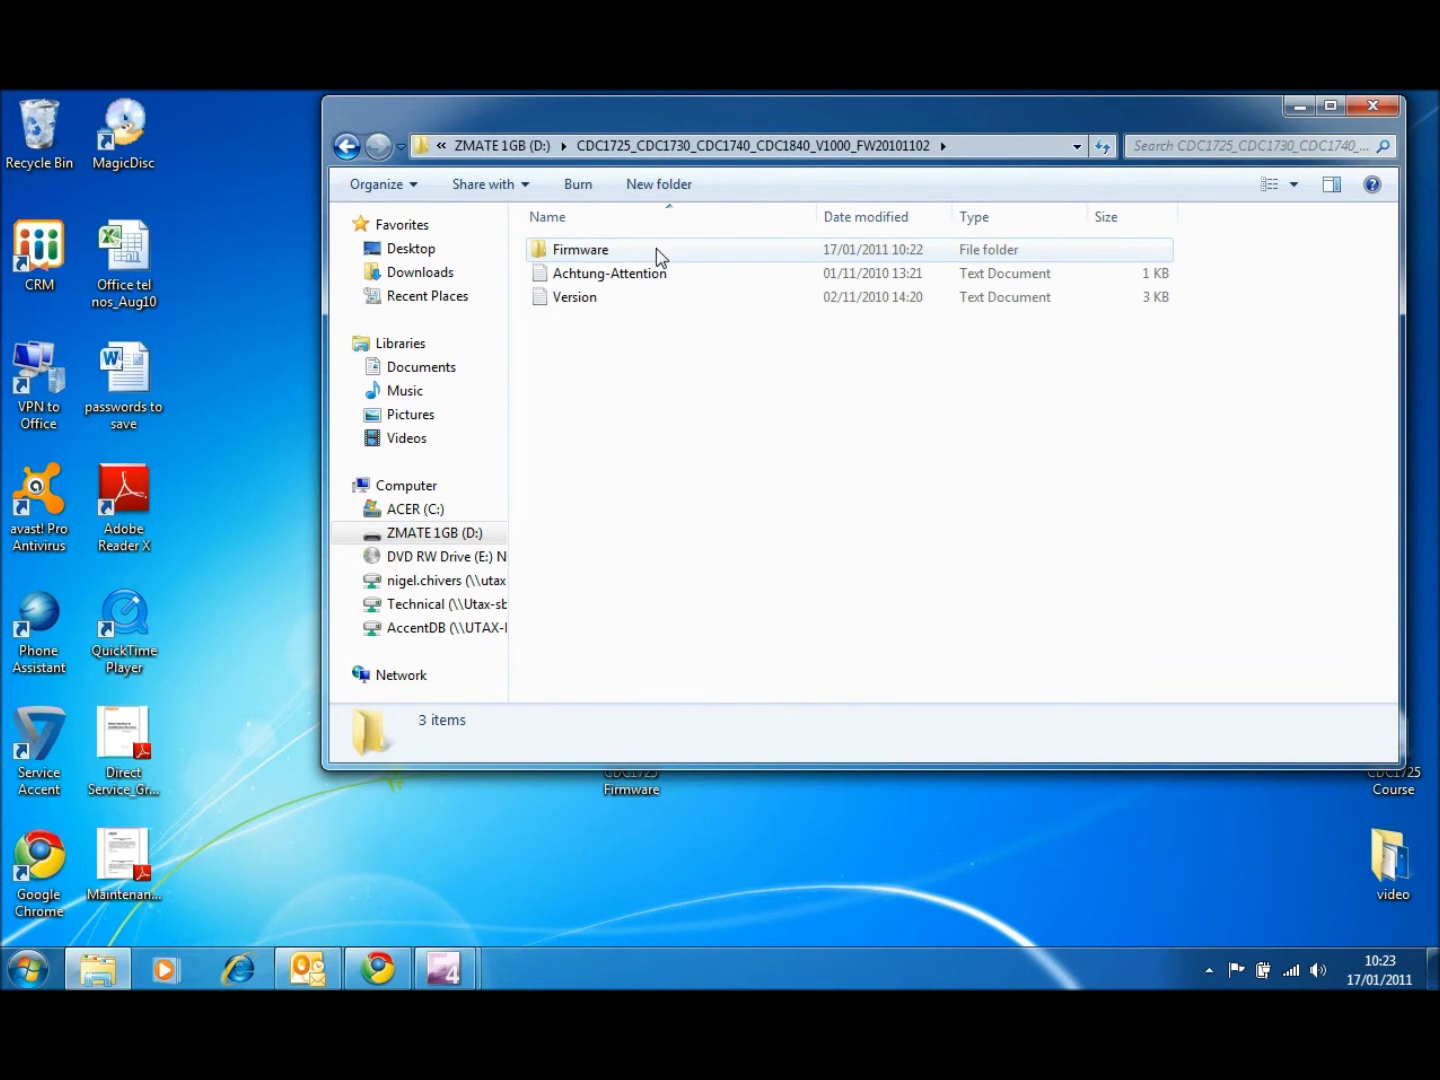
{"action": "double_click", "coordinate": [660, 257]}
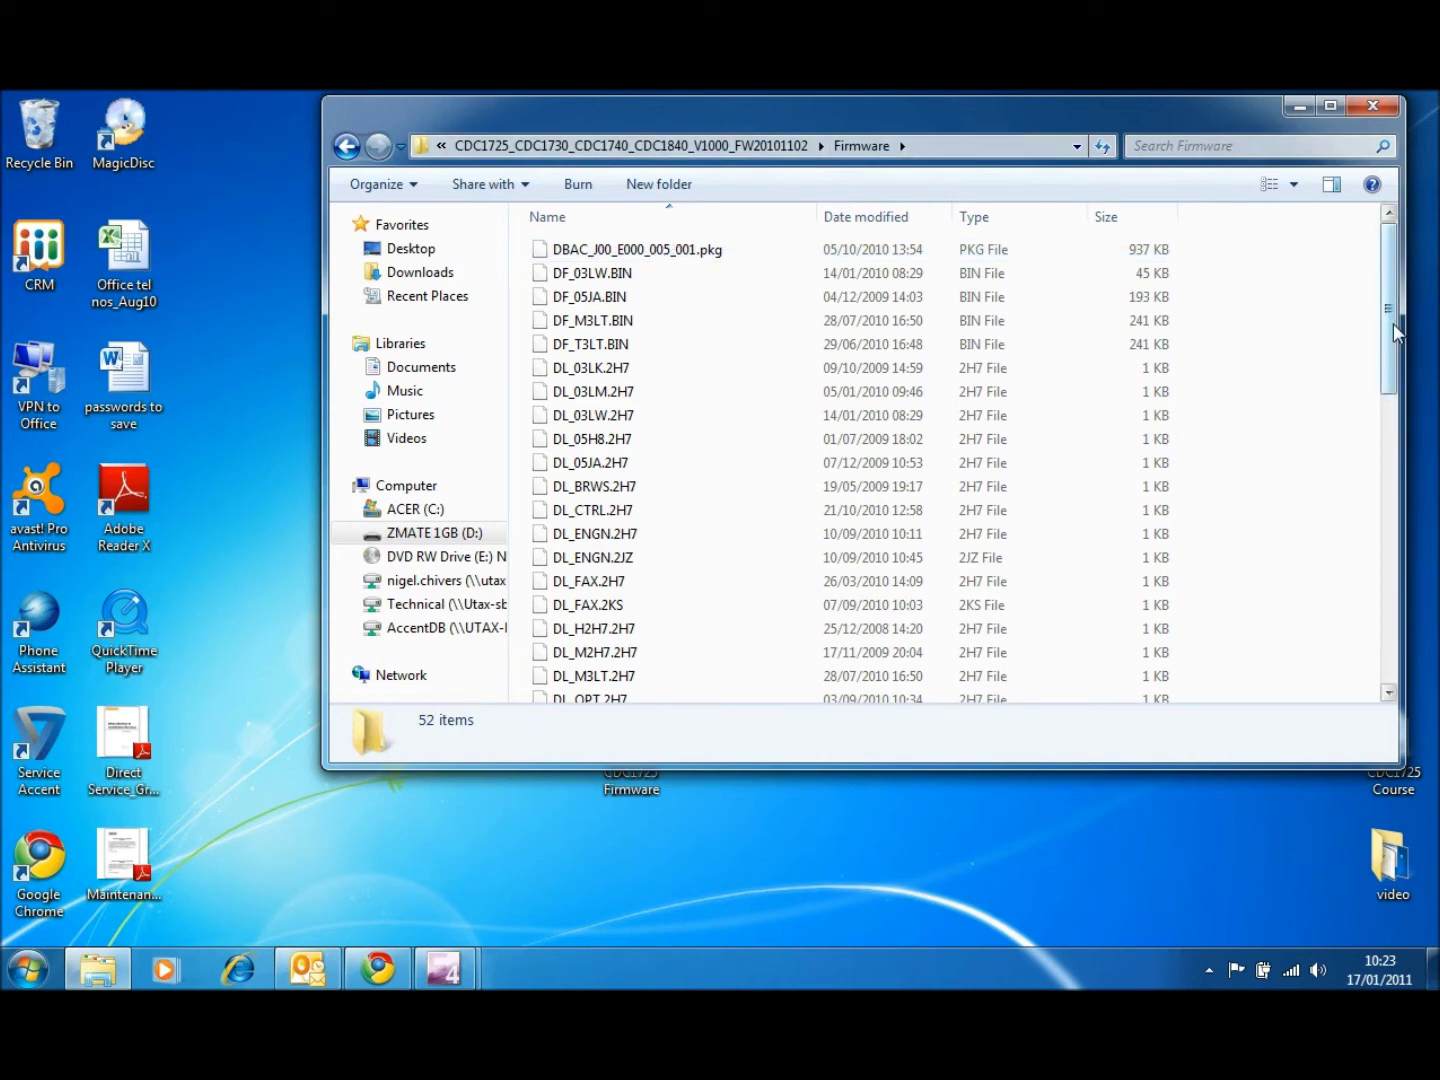
{"action": "left_click_drag", "start_coordinate": [1391, 306], "coordinate": [1390, 607]}
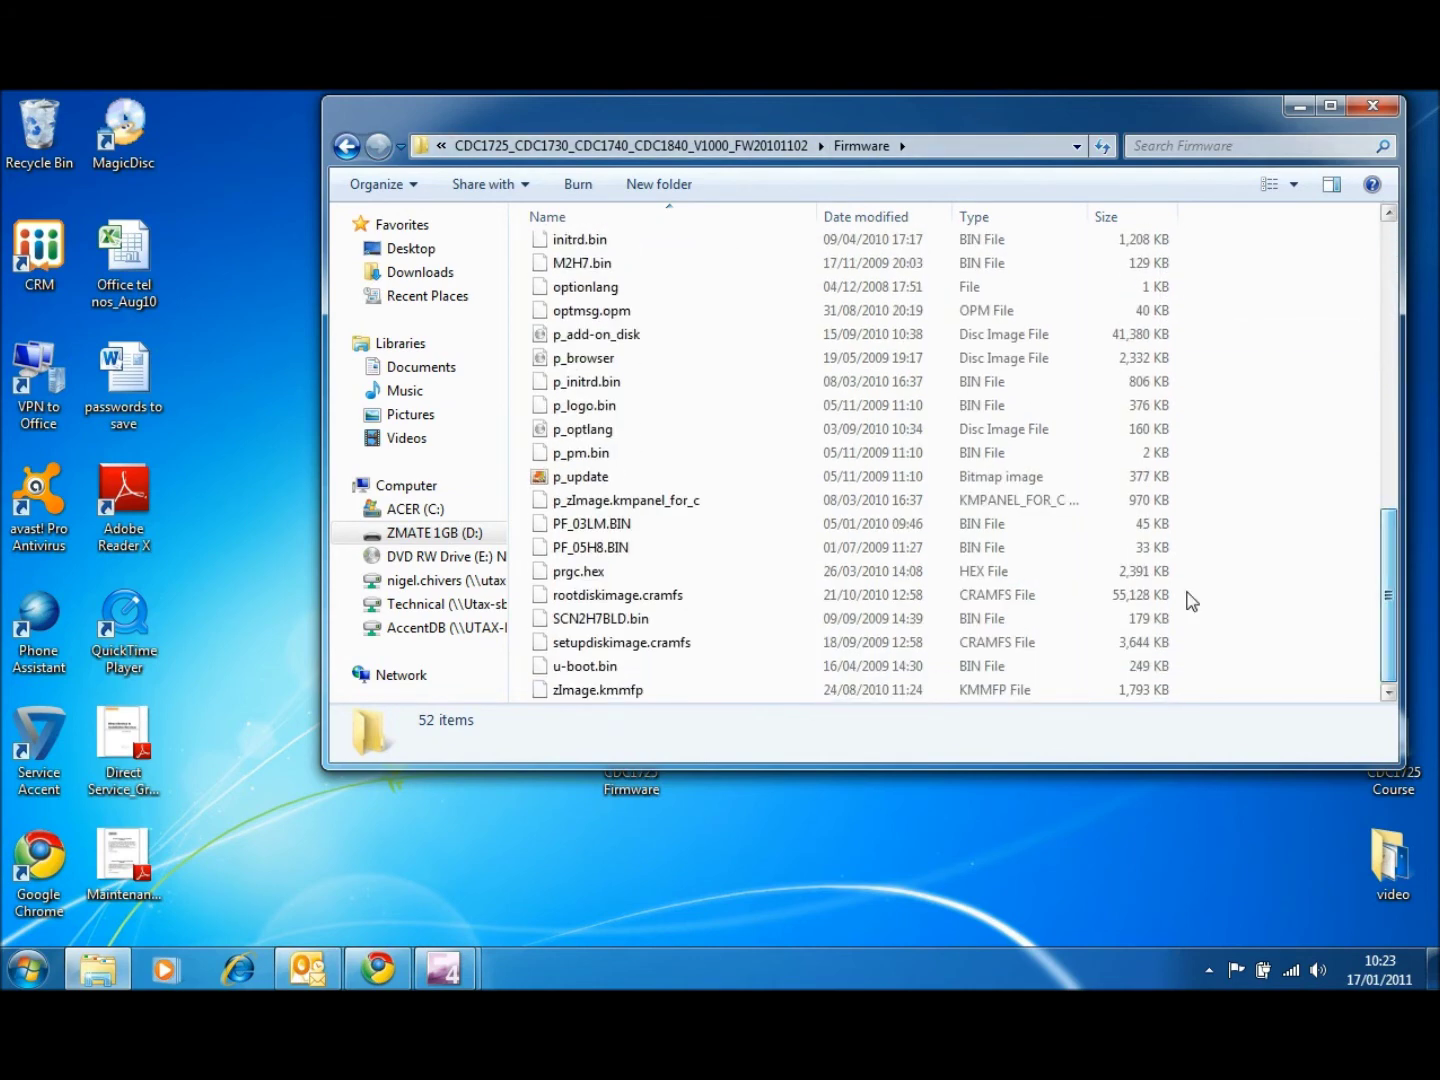
Cut all 52 firmware files and return to the ZMATE 1GB (D:) root.
{"action": "key", "text": "ctrl+a"}
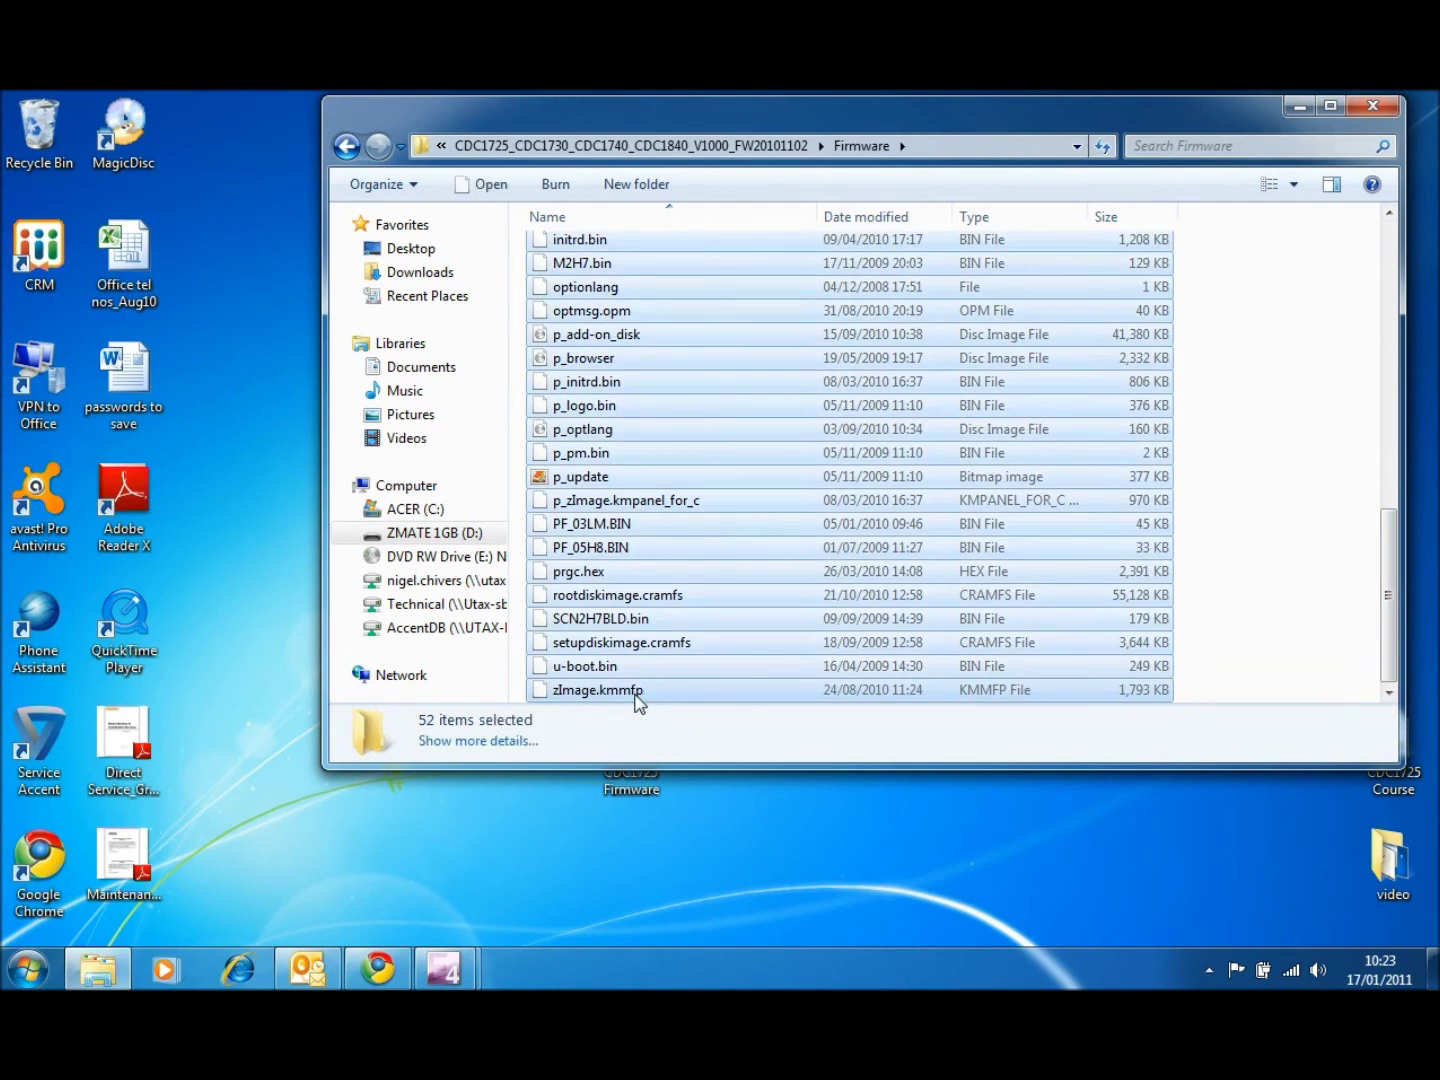
{"action": "right_click", "coordinate": [638, 697]}
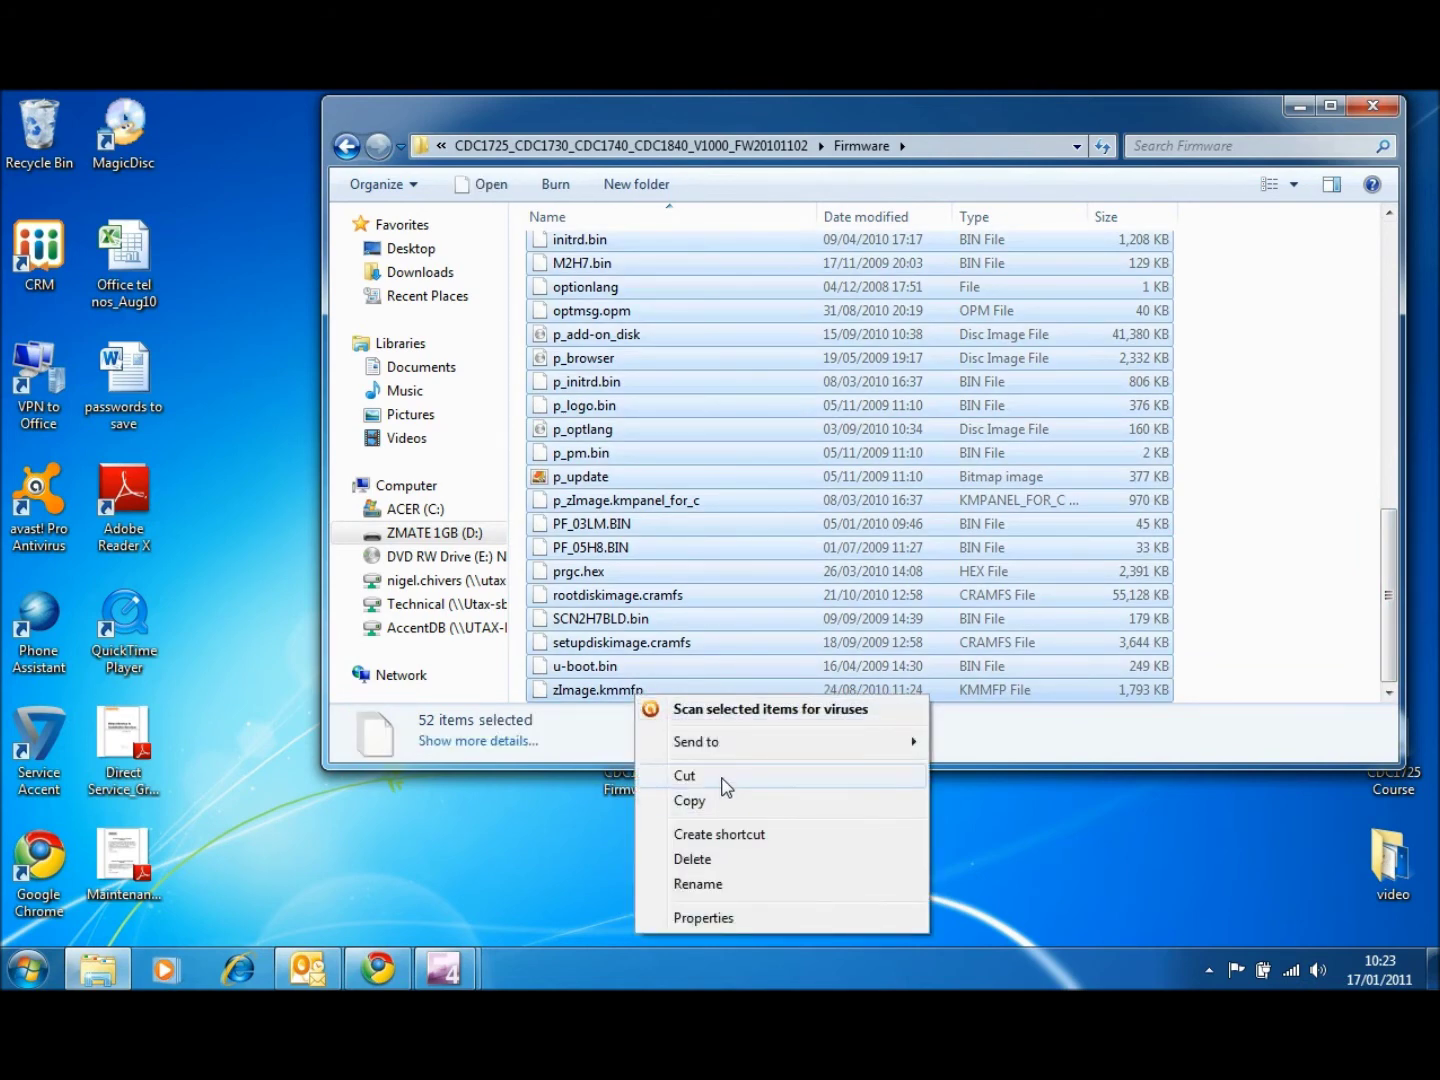
{"action": "left_click", "coordinate": [722, 778]}
{"action": "left_click", "coordinate": [433, 533]}
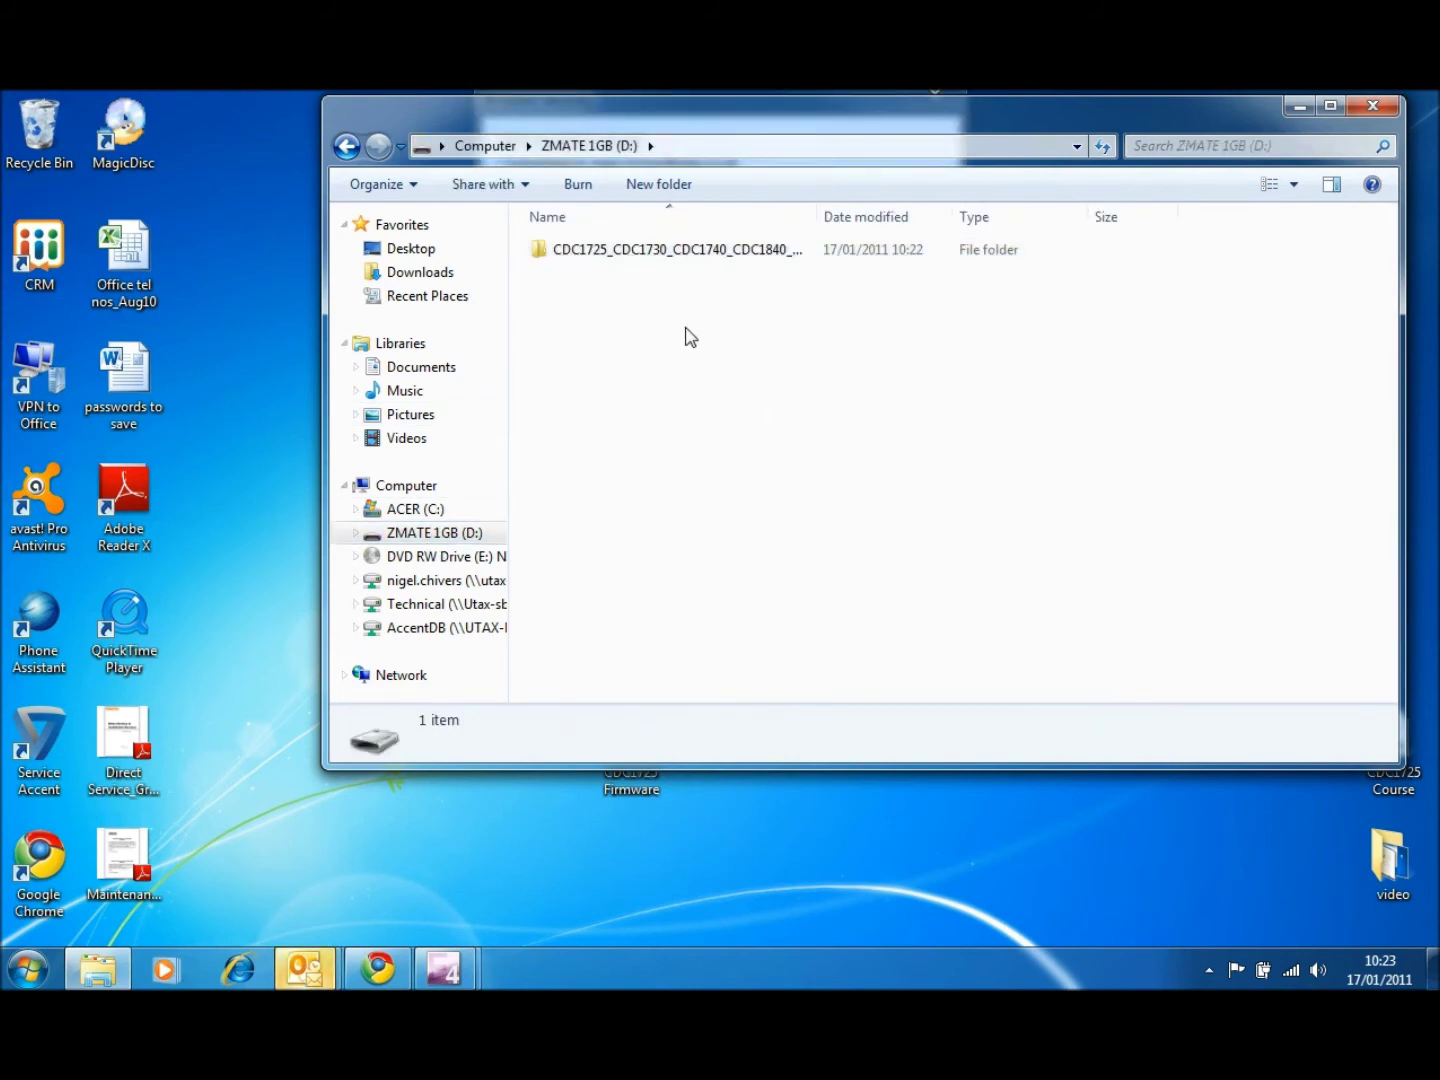
{"action": "right_click", "coordinate": [691, 337]}
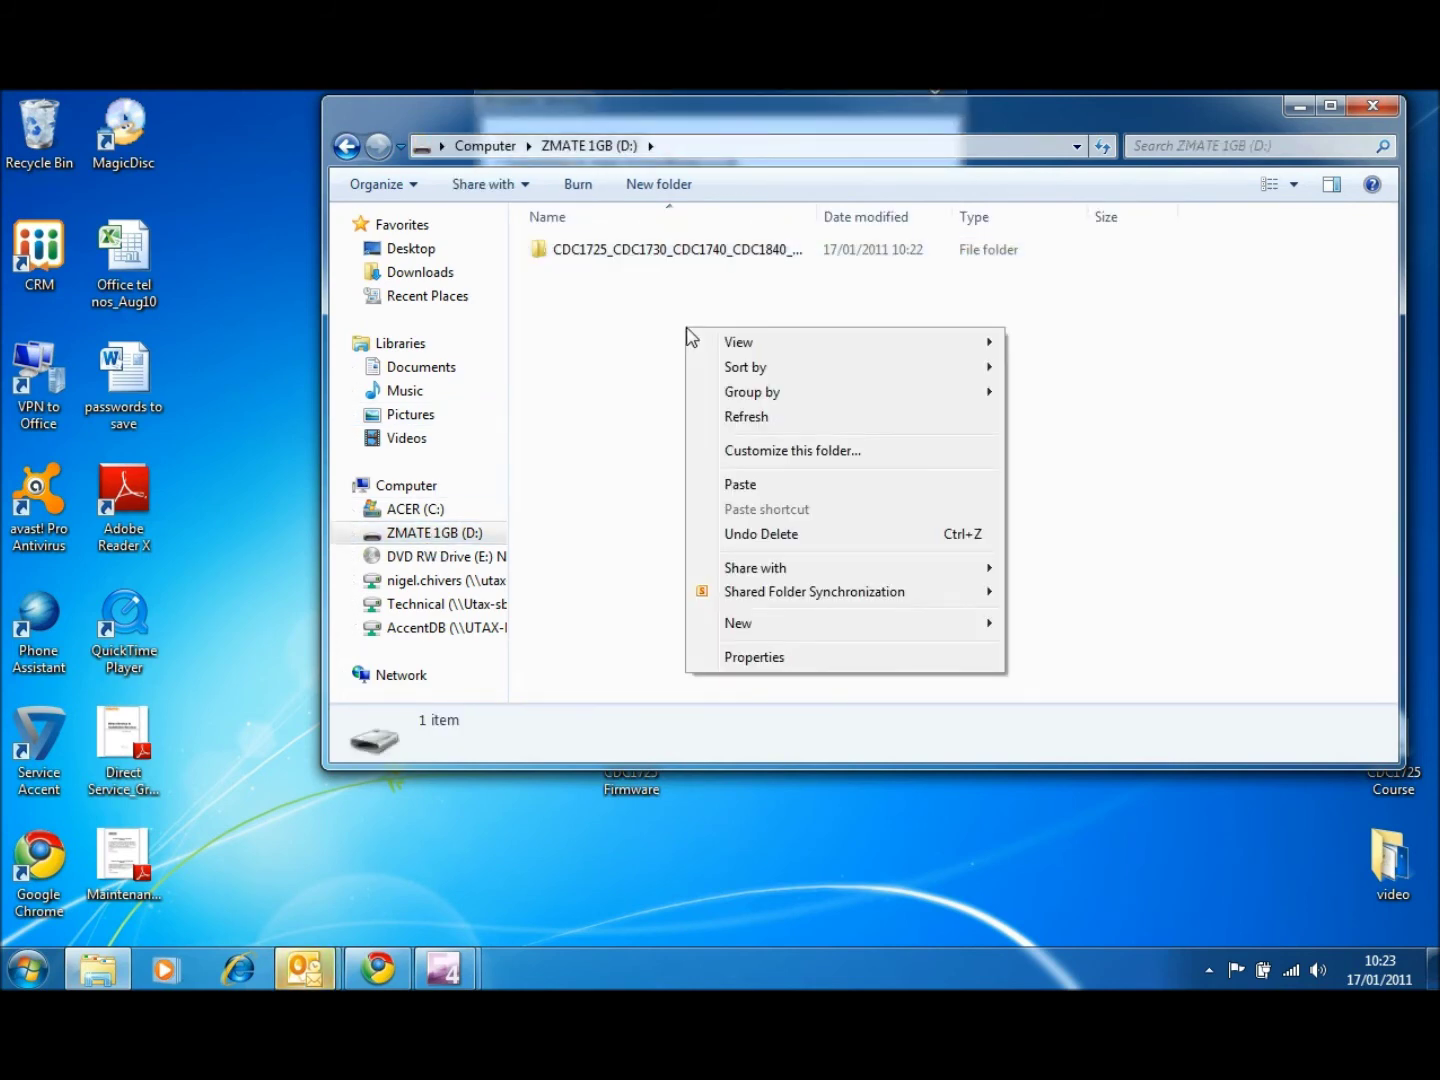
Paste the 52 firmware files into the ZMATE 1GB (D:) root and permanently delete the emptied CDC1725 folder.
{"action": "left_click", "coordinate": [743, 489]}
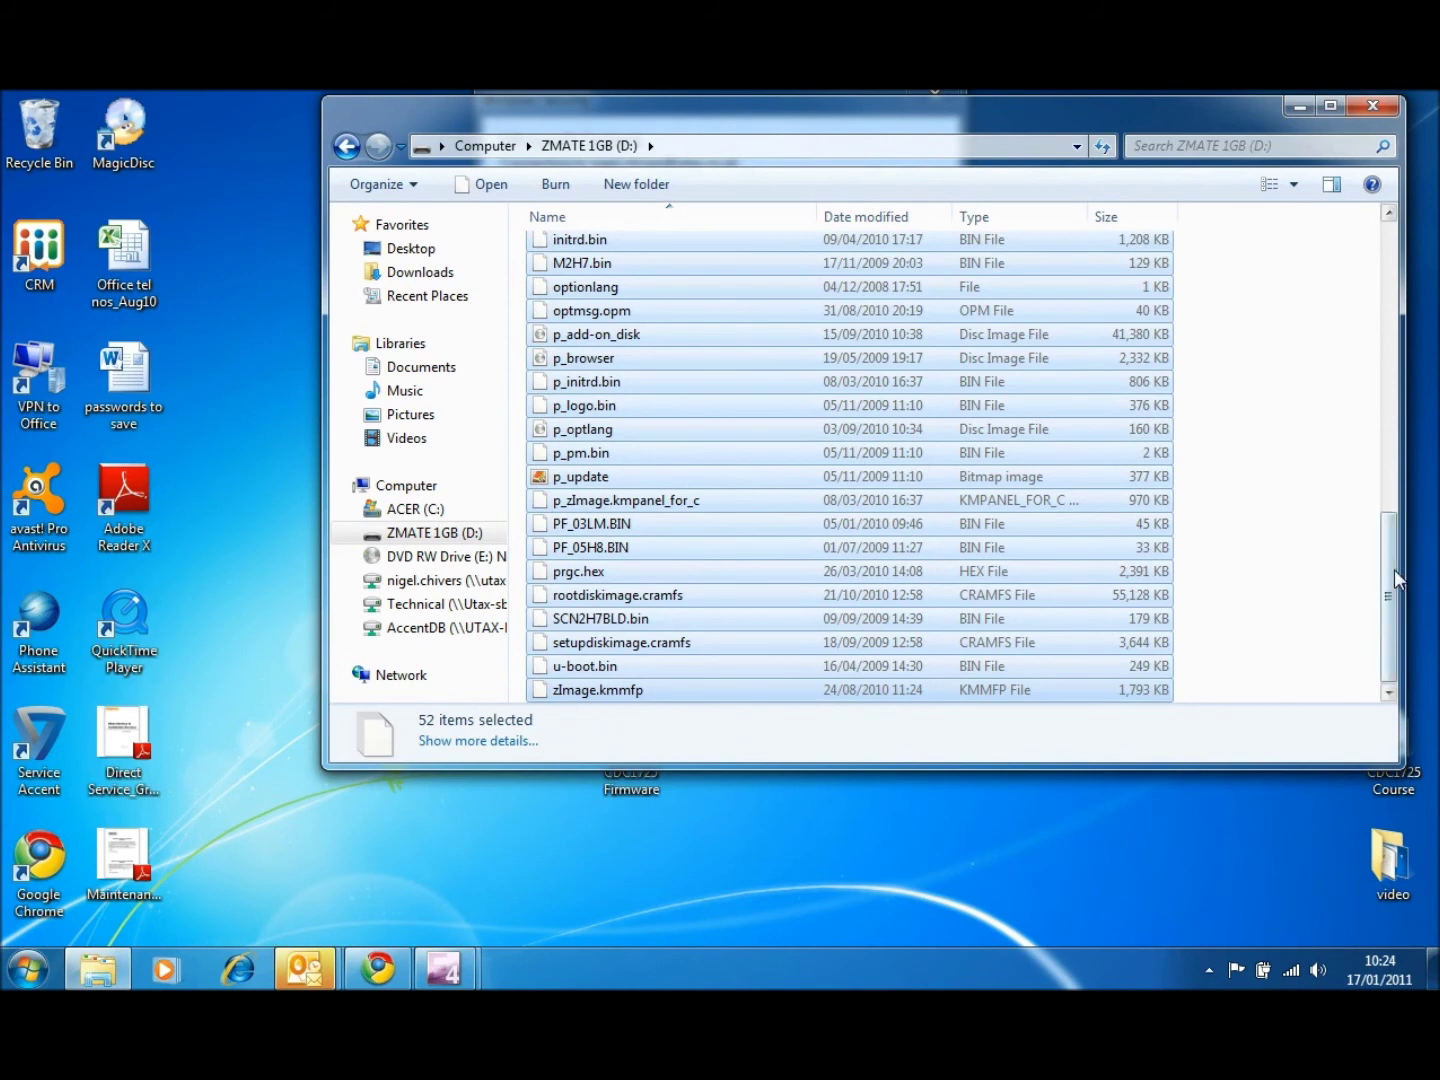
{"action": "scroll", "coordinate": [1383, 295], "scroll_direction": "up", "scroll_amount": 10}
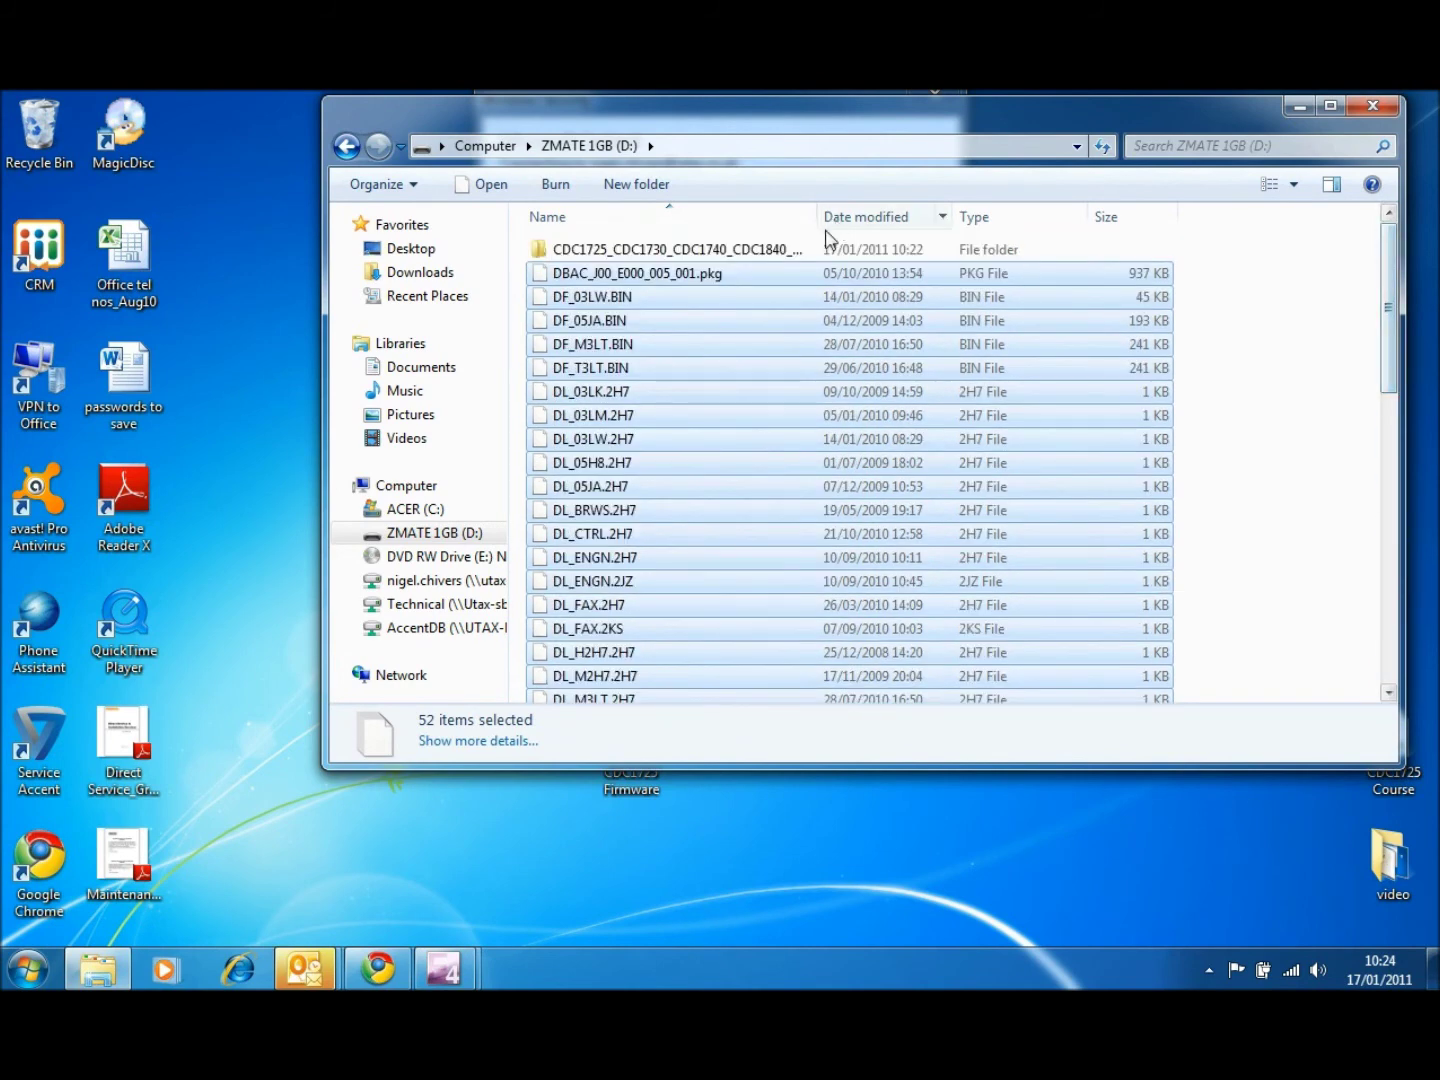
{"action": "right_click", "coordinate": [755, 257]}
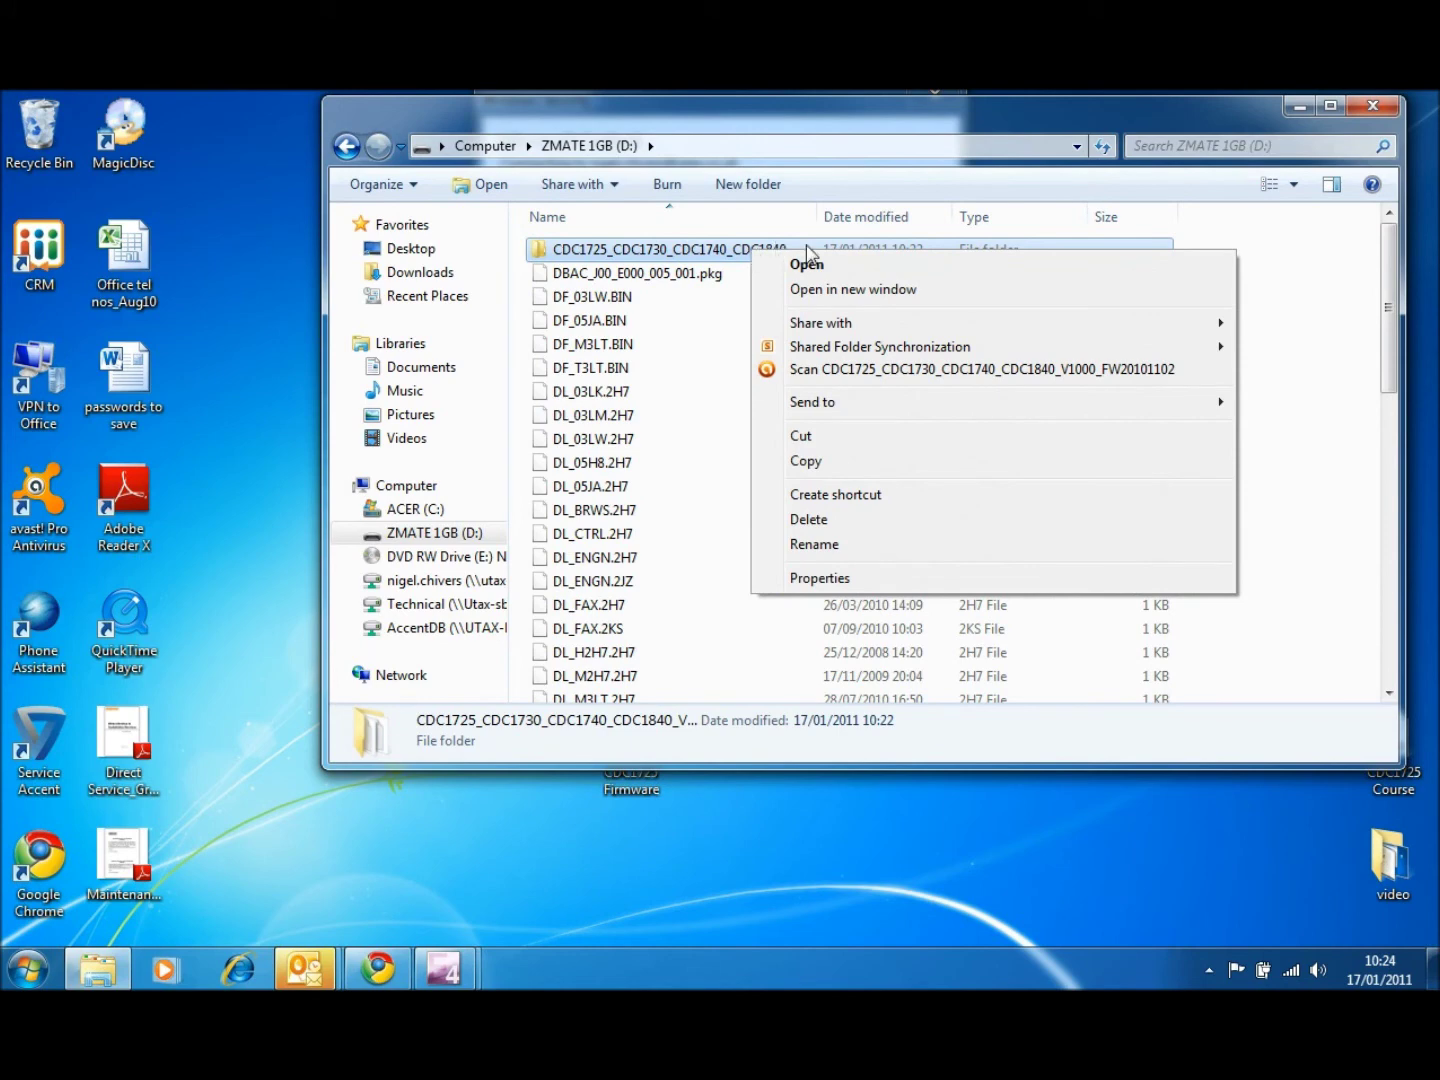
{"action": "left_click", "coordinate": [821, 520]}
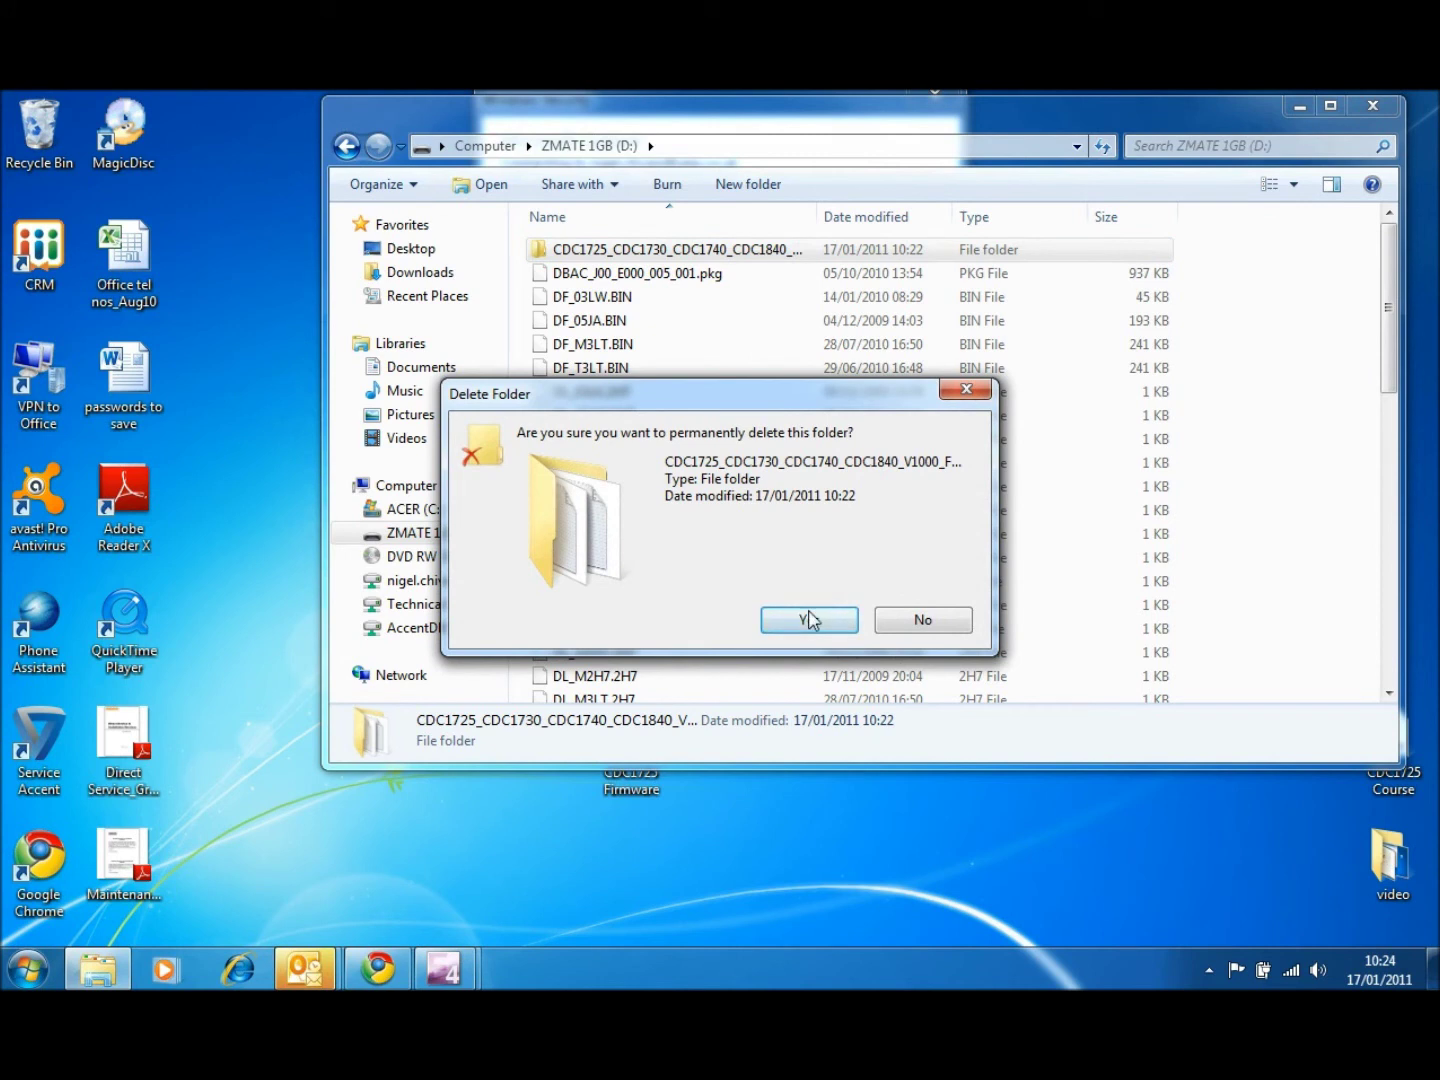
{"action": "left_click", "coordinate": [809, 620]}
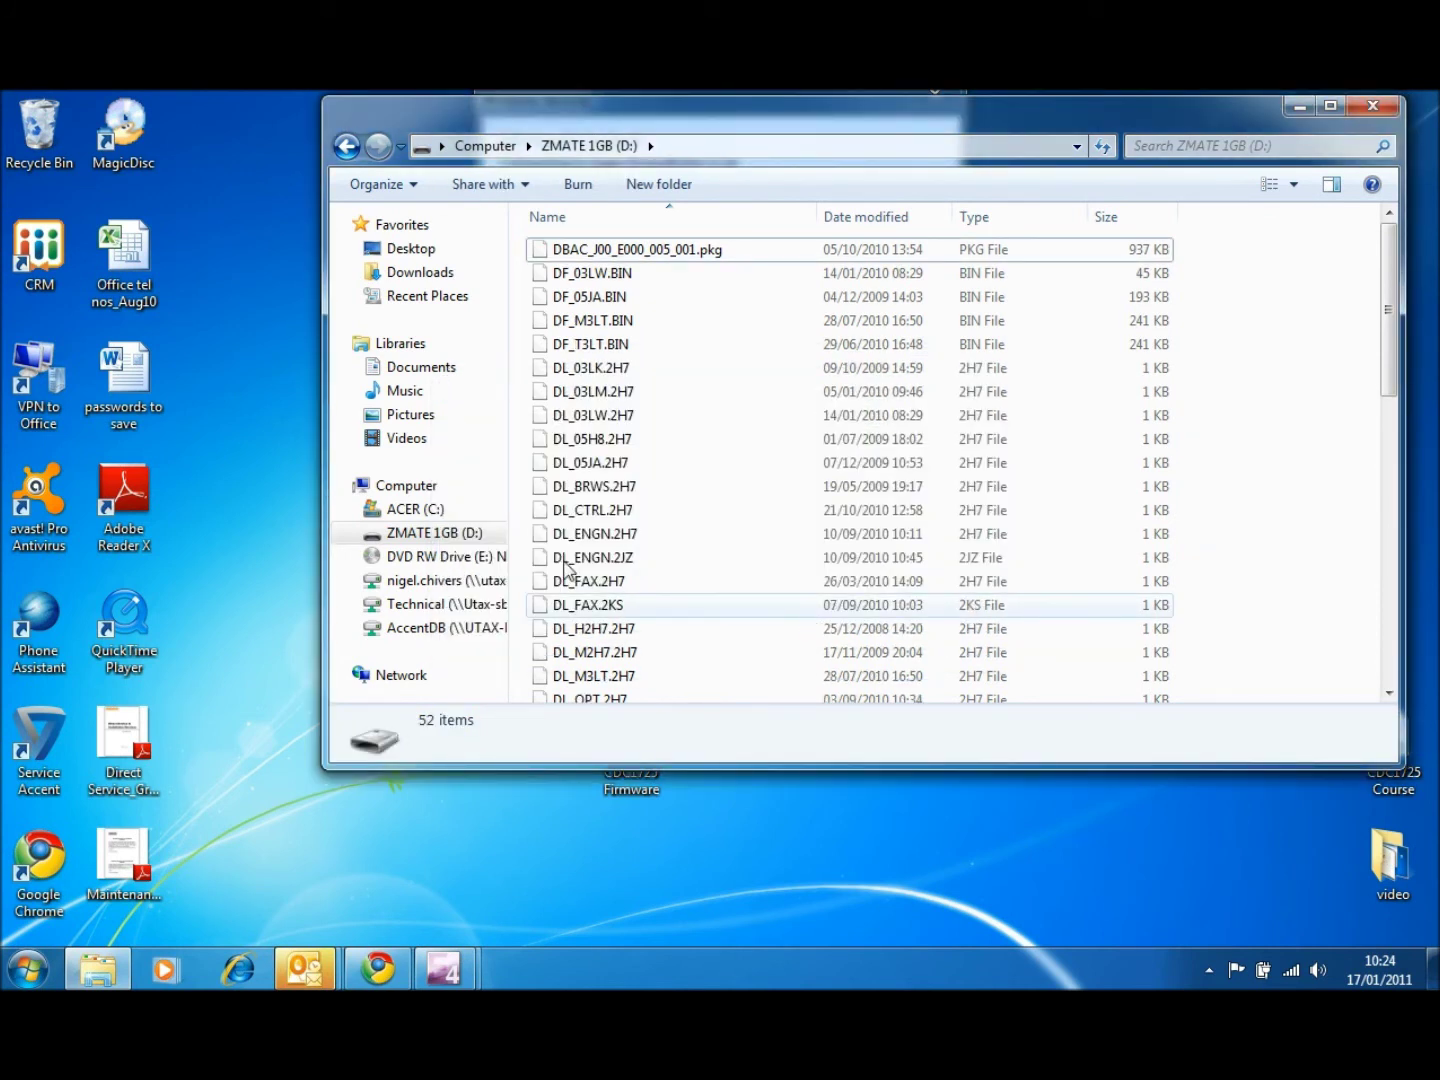
Eject the ZMATE 1GB (D:) drive from the navigation pane.
{"action": "mouse_move", "coordinate": [434, 532]}
{"action": "right_click", "coordinate": [473, 537]}
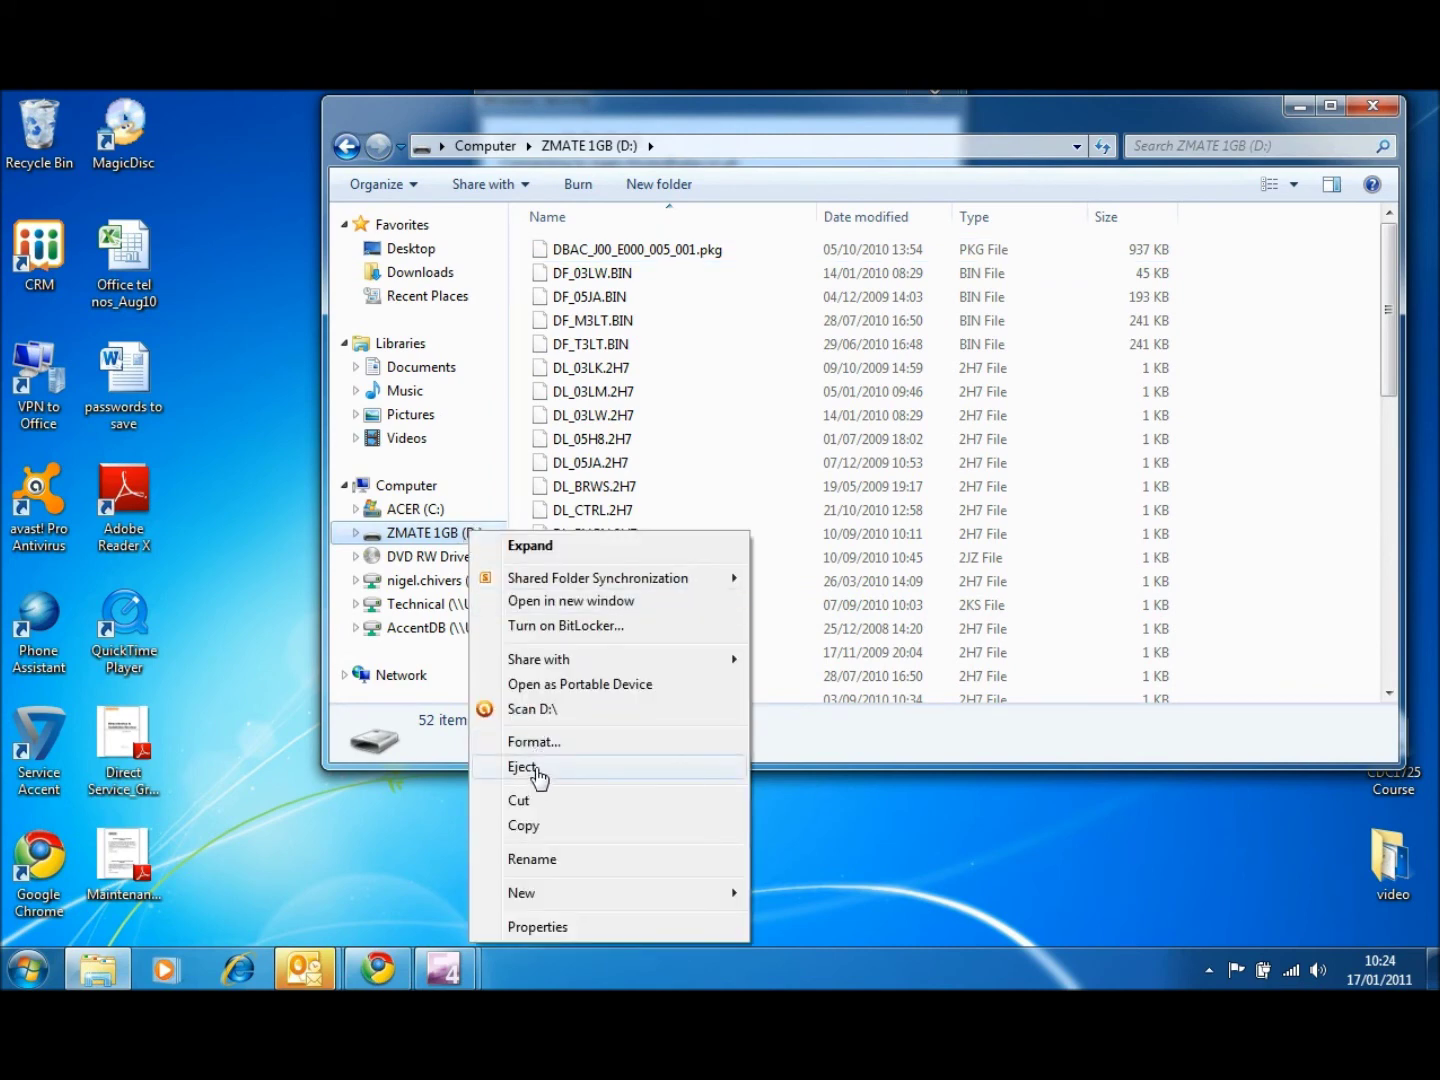
{"action": "left_click", "coordinate": [531, 769]}
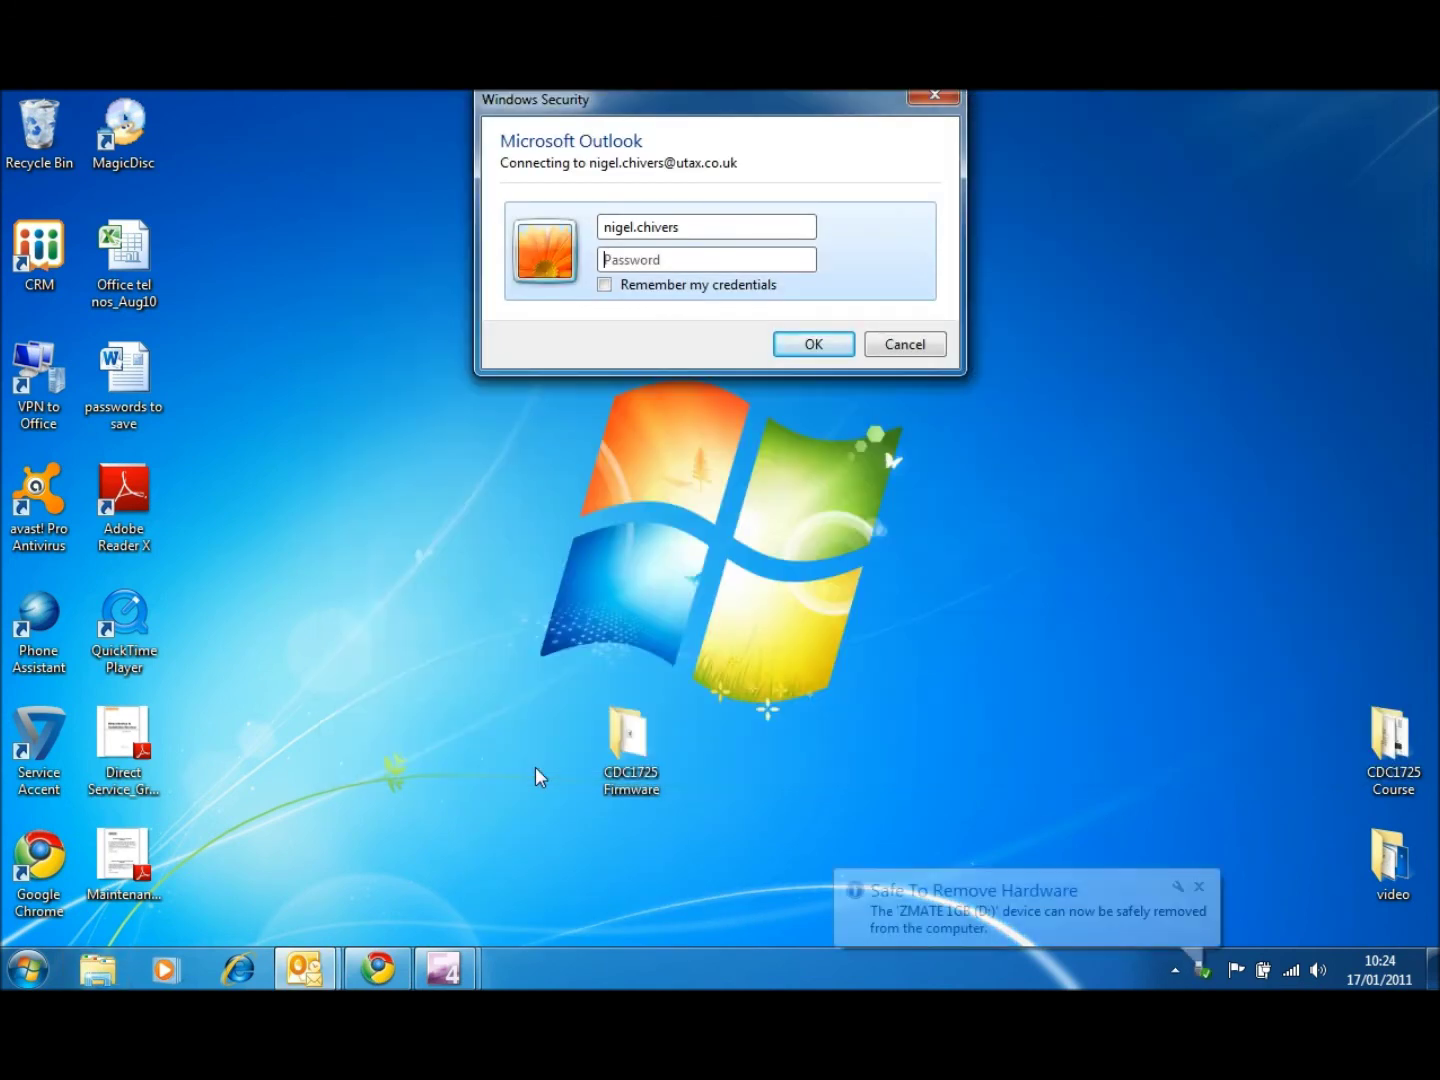